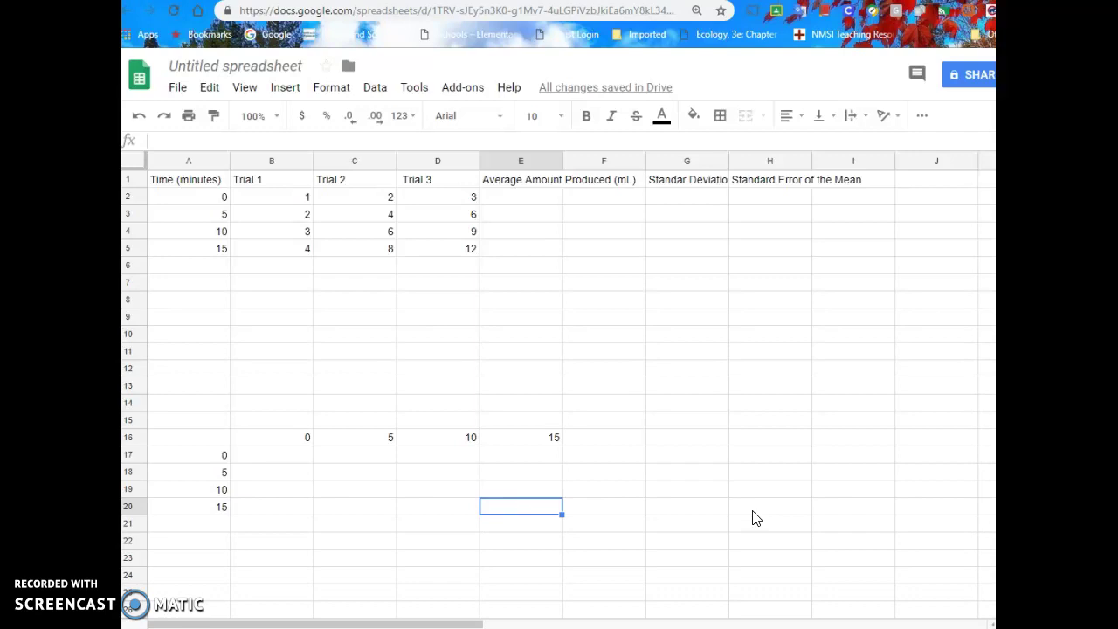
# Calculate the average of the three trials at time 0 in E2 with =AVERAGE(B2:D2).
pyautogui.click(748, 450)
pyautogui.click(514, 201)
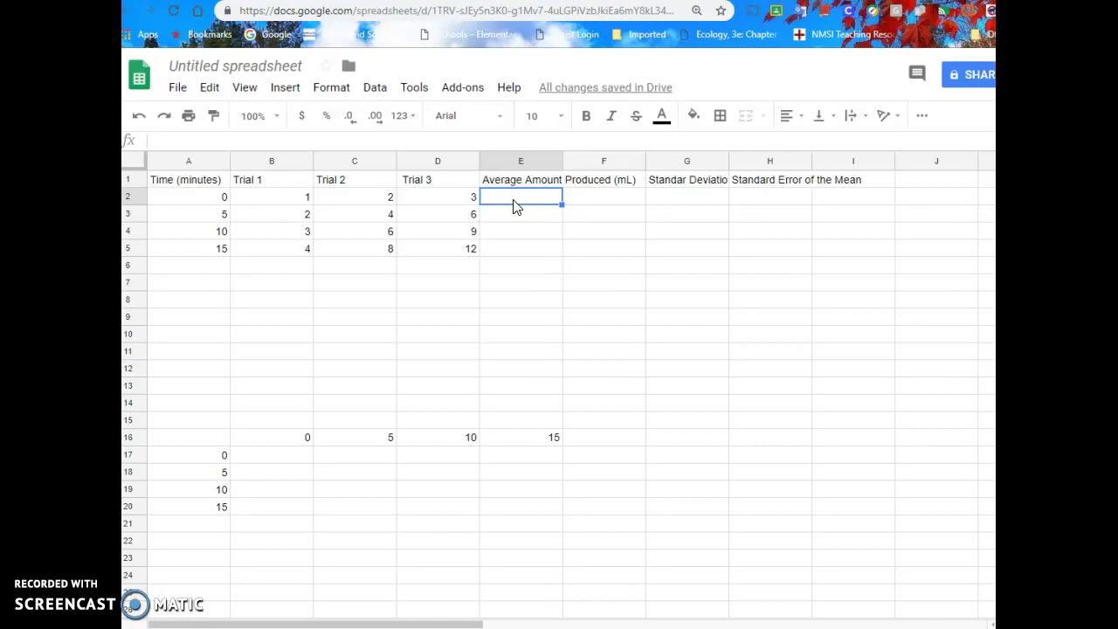
pyautogui.write('=av')
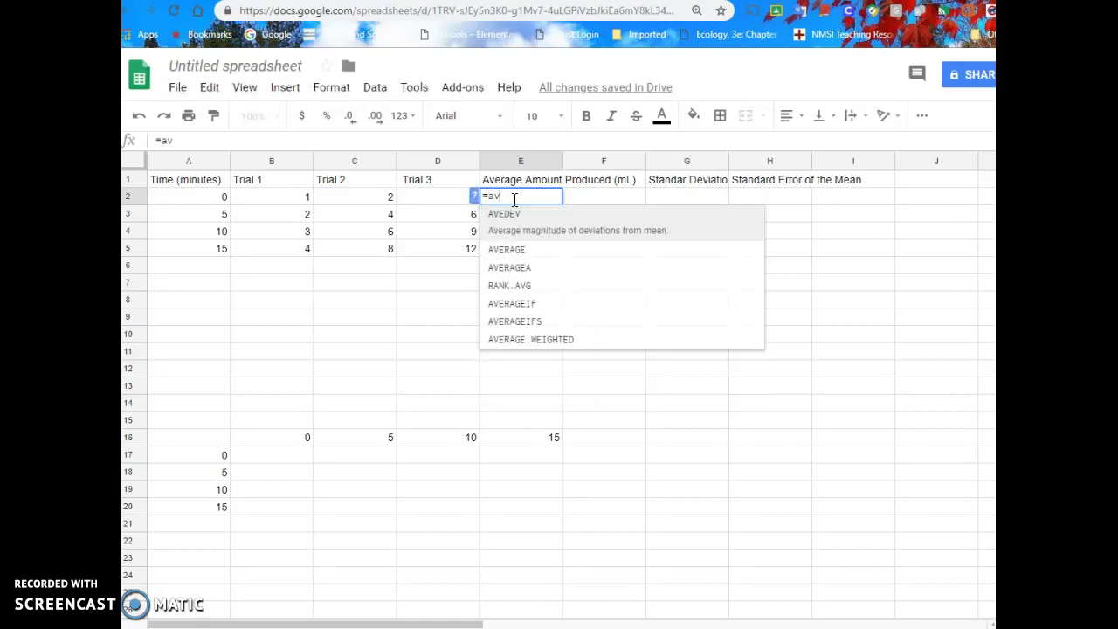
pyautogui.click(518, 252)
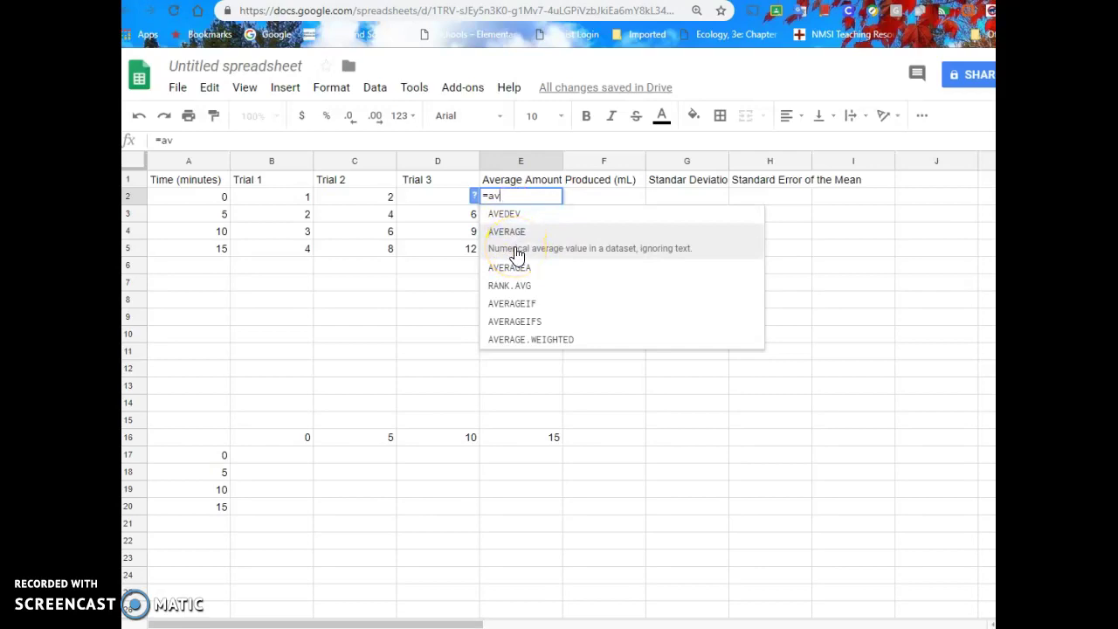
pyautogui.click(518, 254)
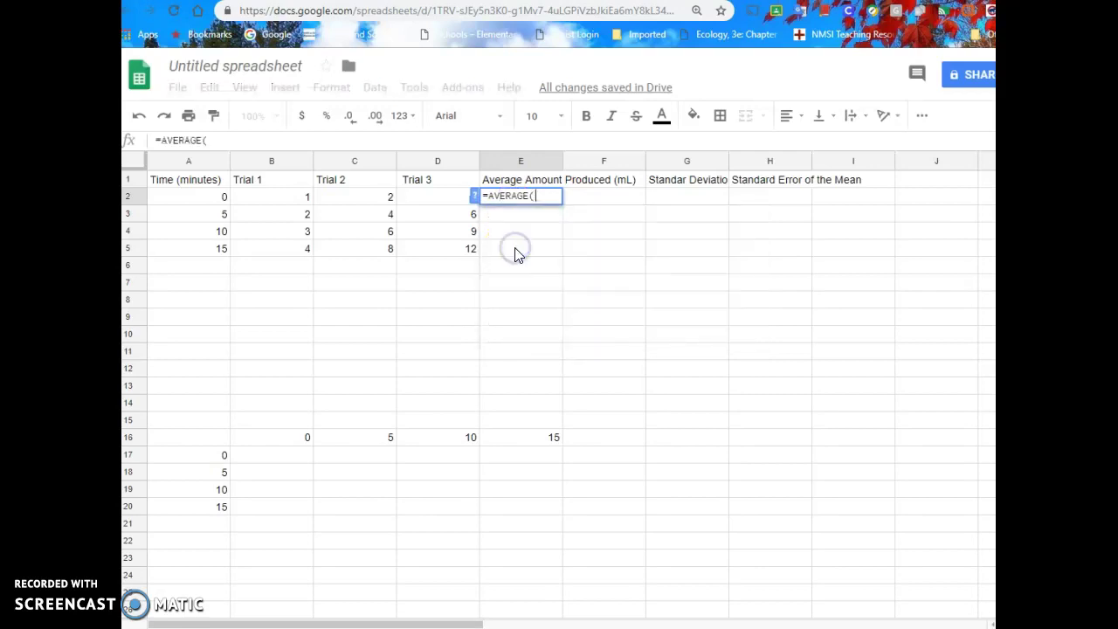
pyautogui.click(277, 199)
pyautogui.moveTo(277, 199); pyautogui.dragTo(429, 200)
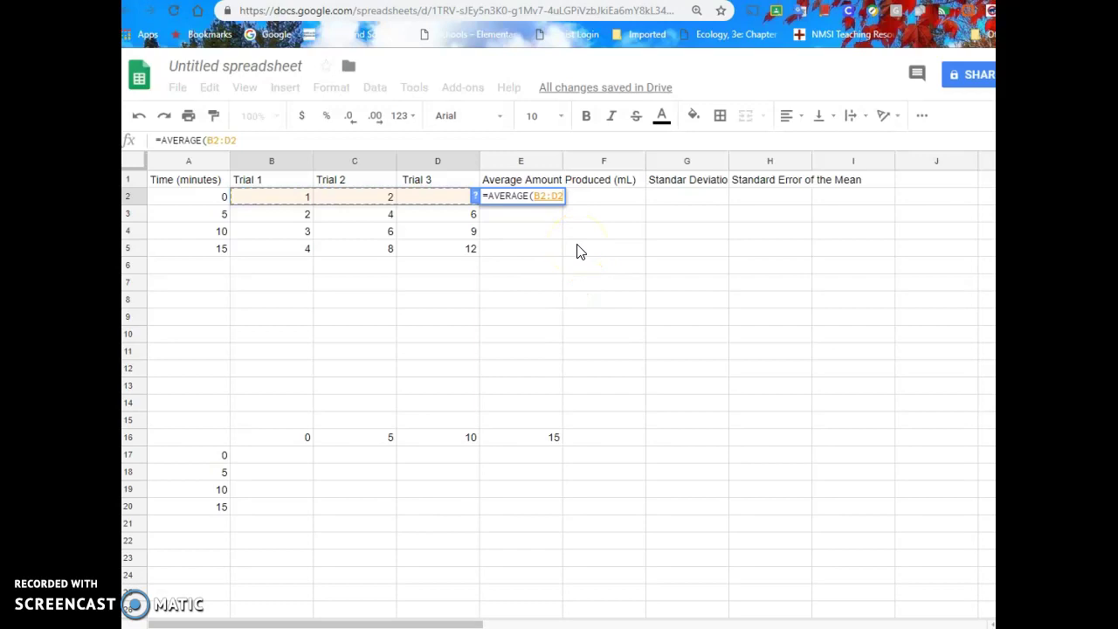
pyautogui.press('Return')
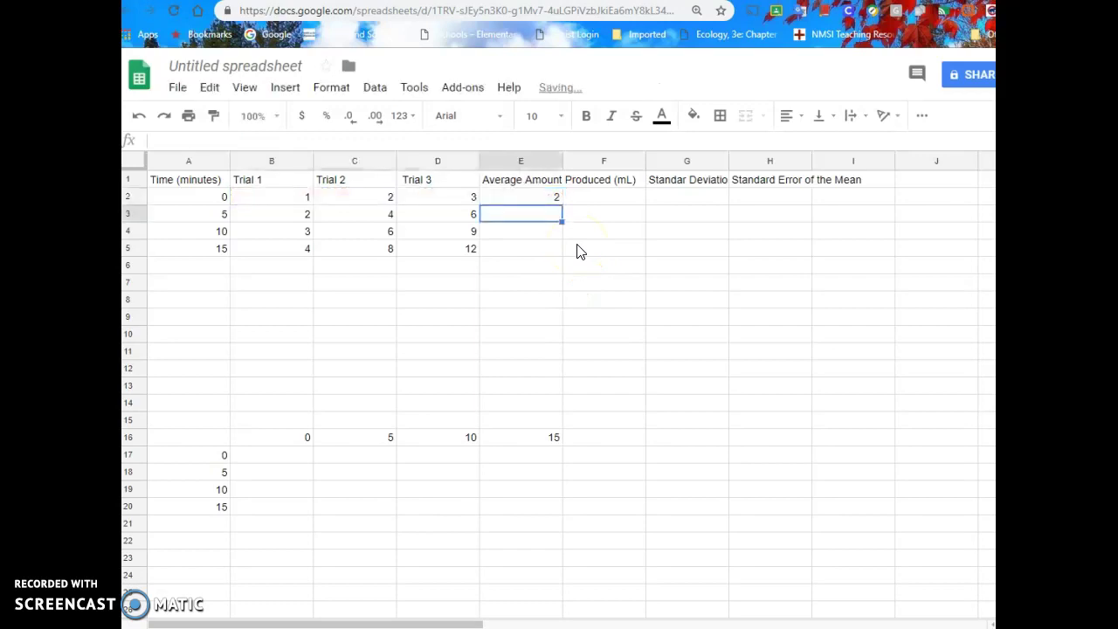
# Fill the average formula from E2 down through E5 and check the copied formula in E4.
pyautogui.click(550, 202)
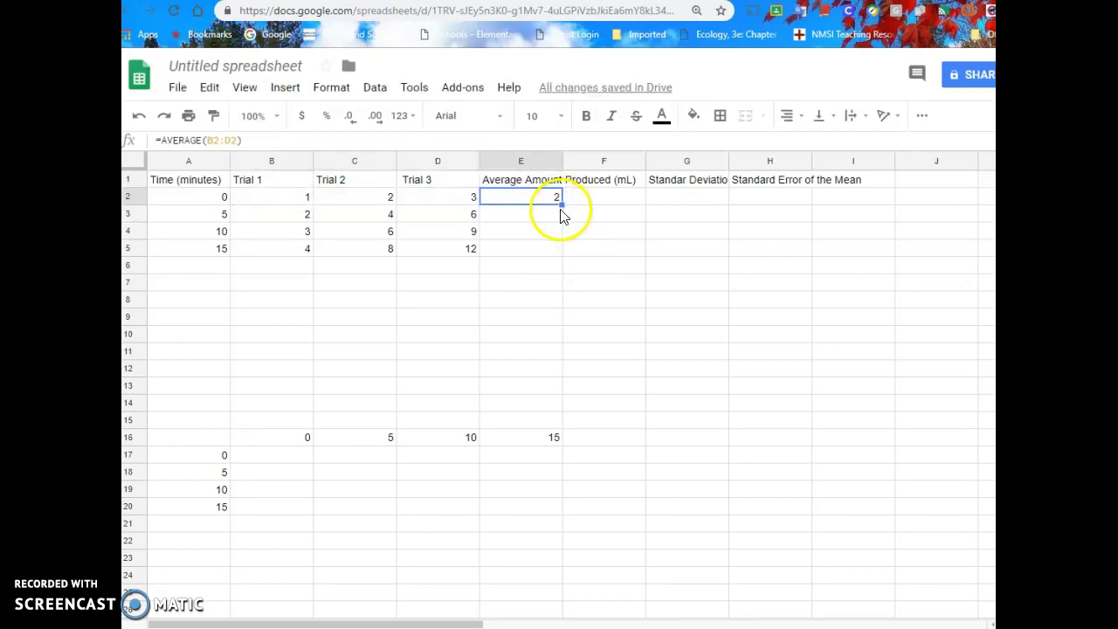
pyautogui.moveTo(560, 204); pyautogui.dragTo(561, 248)
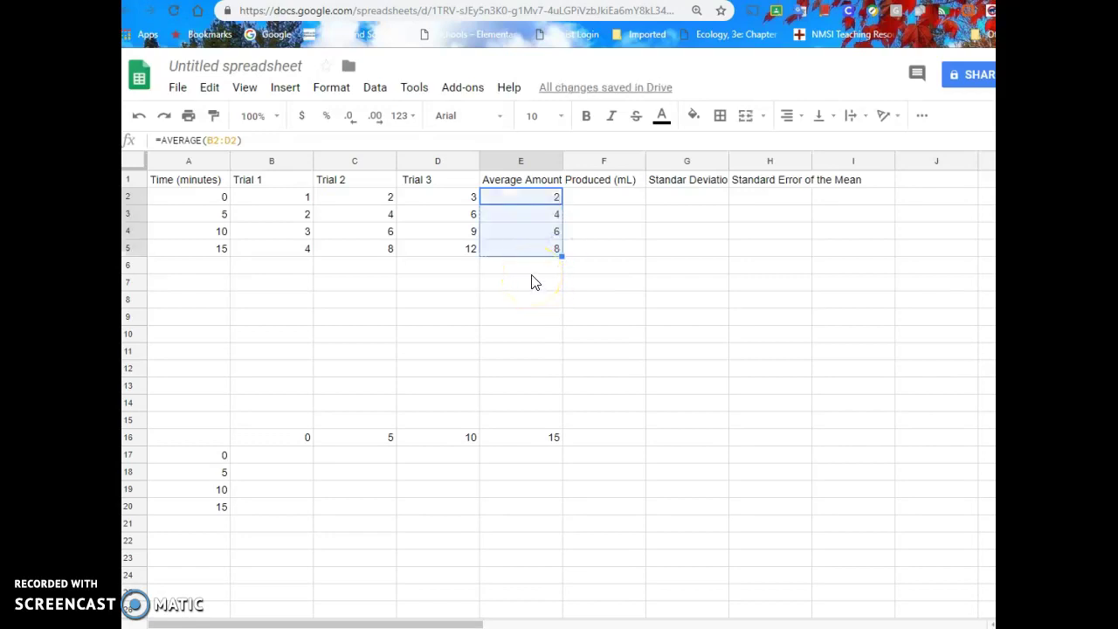
pyautogui.click(306, 236)
pyautogui.click(515, 227)
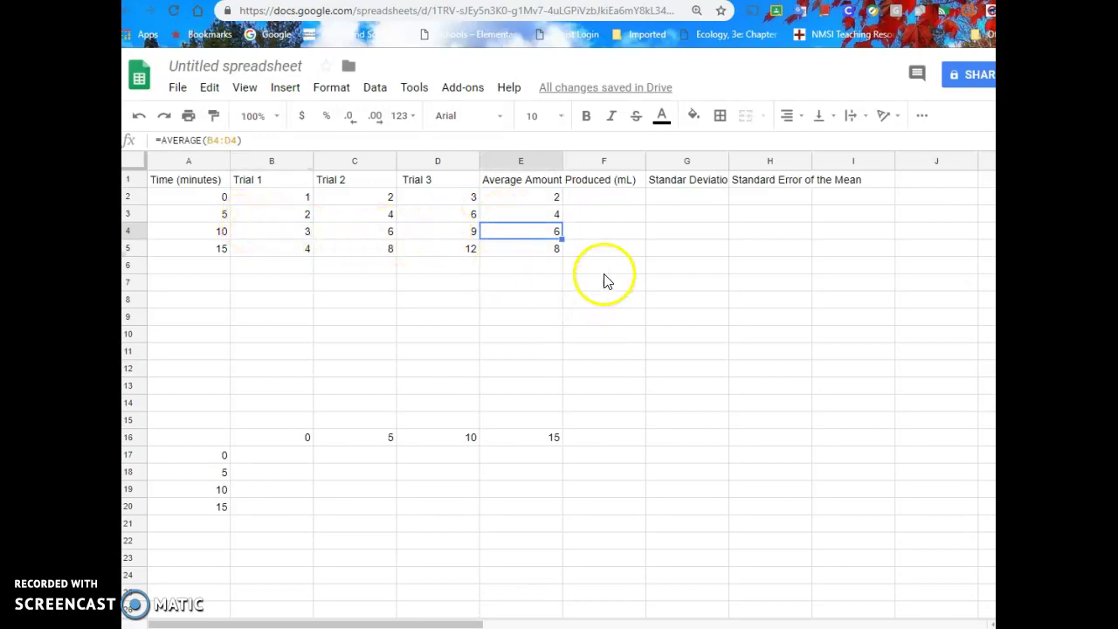
# Calculate the standard deviation of the three trials at time 0 in G2 with =STDEV(B2:D2).
pyautogui.click(678, 204)
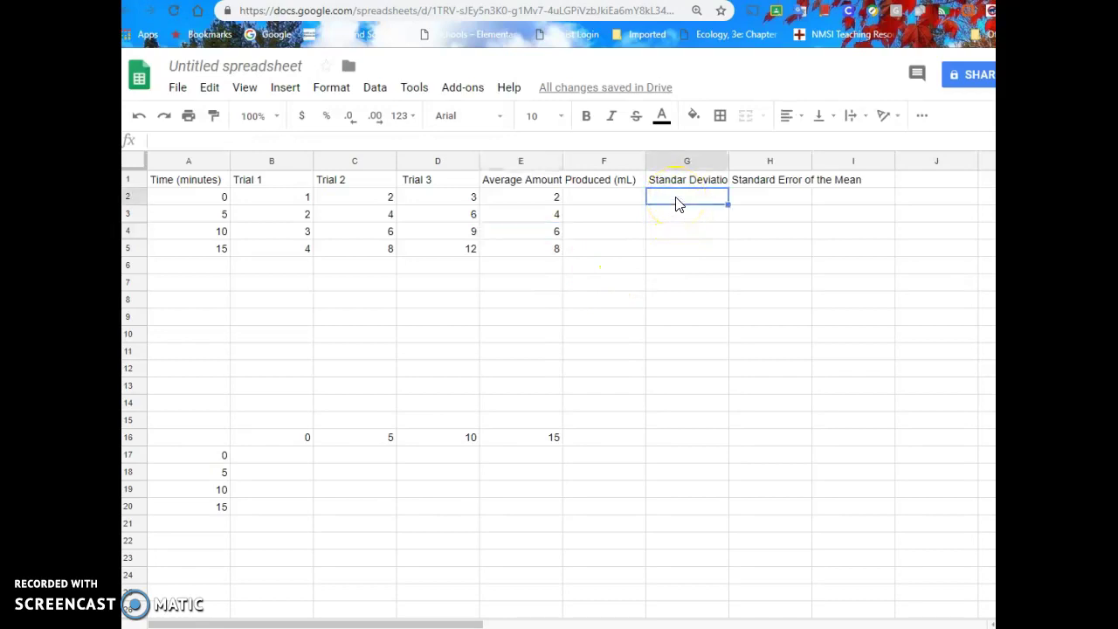
pyautogui.write('=s')
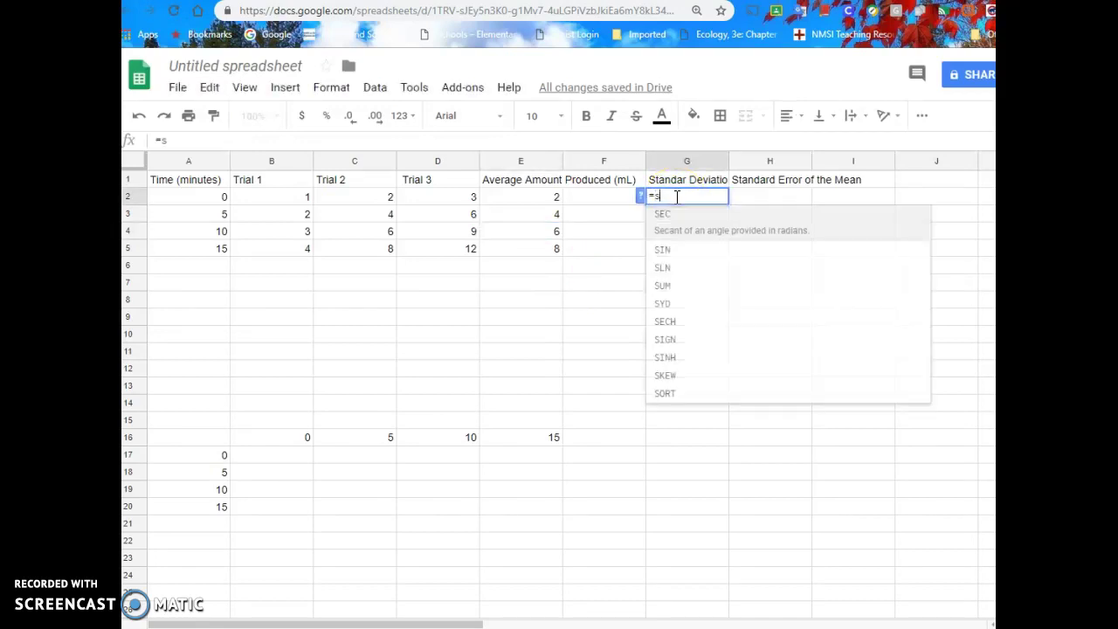
pyautogui.write('tde')
pyautogui.click(669, 220)
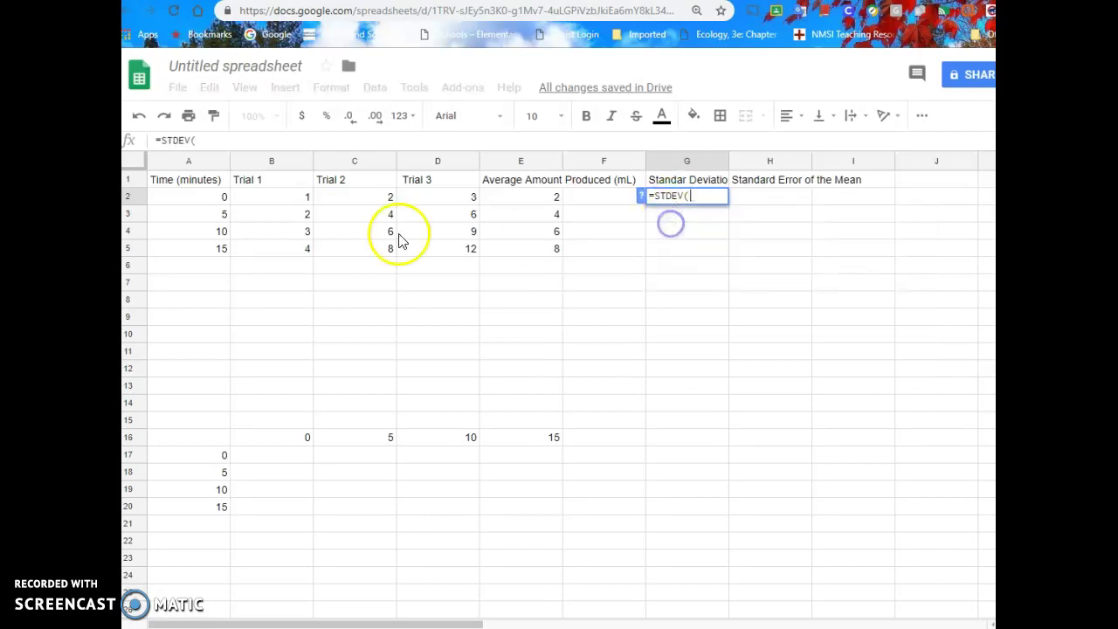
pyautogui.click(300, 198)
pyautogui.moveTo(300, 198); pyautogui.dragTo(426, 196)
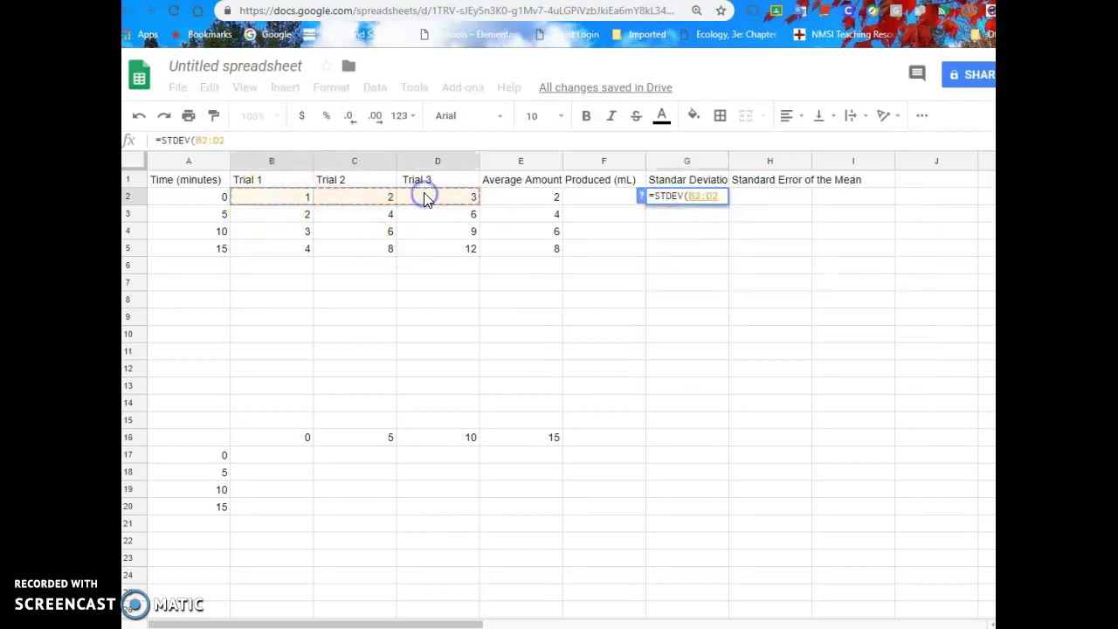
pyautogui.press('Return')
# Fill the standard deviation formula from G2 down through G5.
pyautogui.click(693, 185)
pyautogui.click(693, 201)
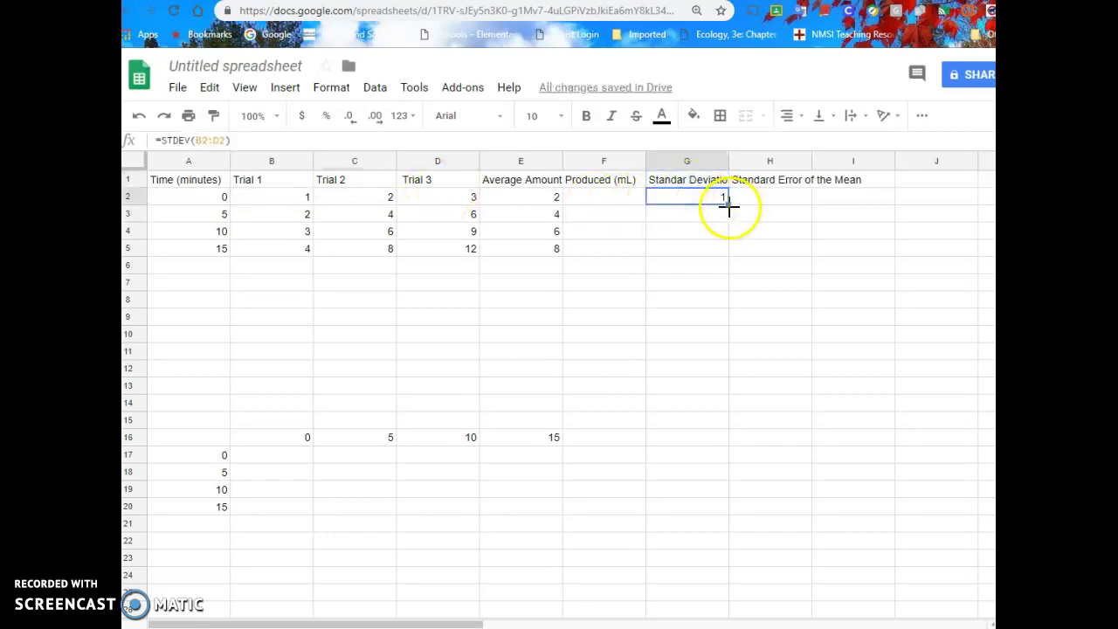
pyautogui.moveTo(728, 206); pyautogui.dragTo(725, 250)
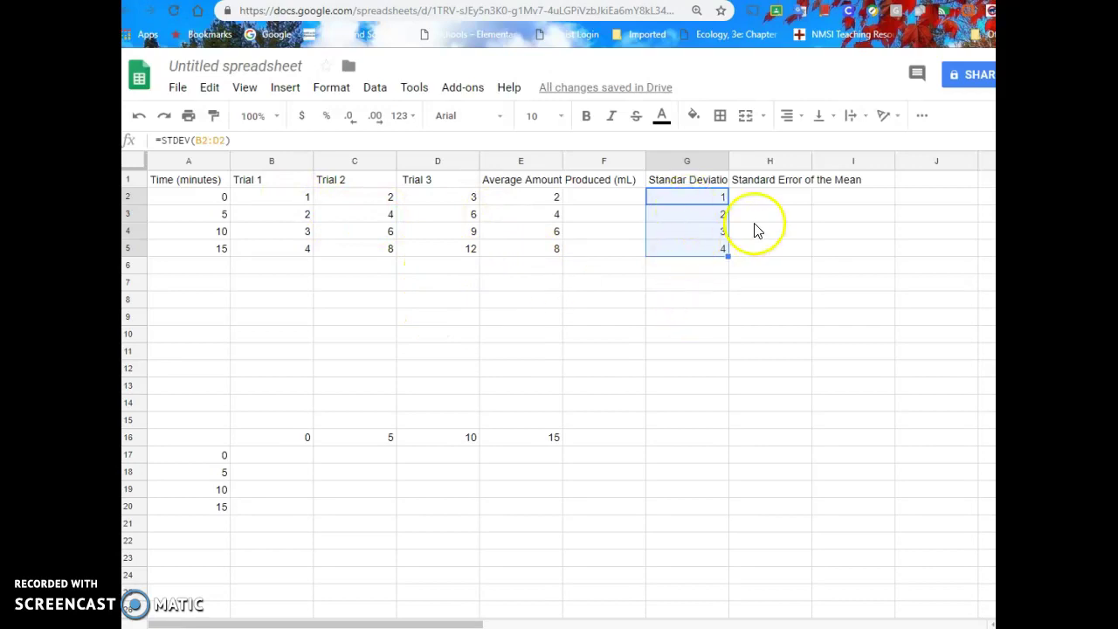
# Calculate the standard error of the mean in H2 by dividing the standard deviation by the root of three, =G2/SQRT(3).
pyautogui.click(764, 197)
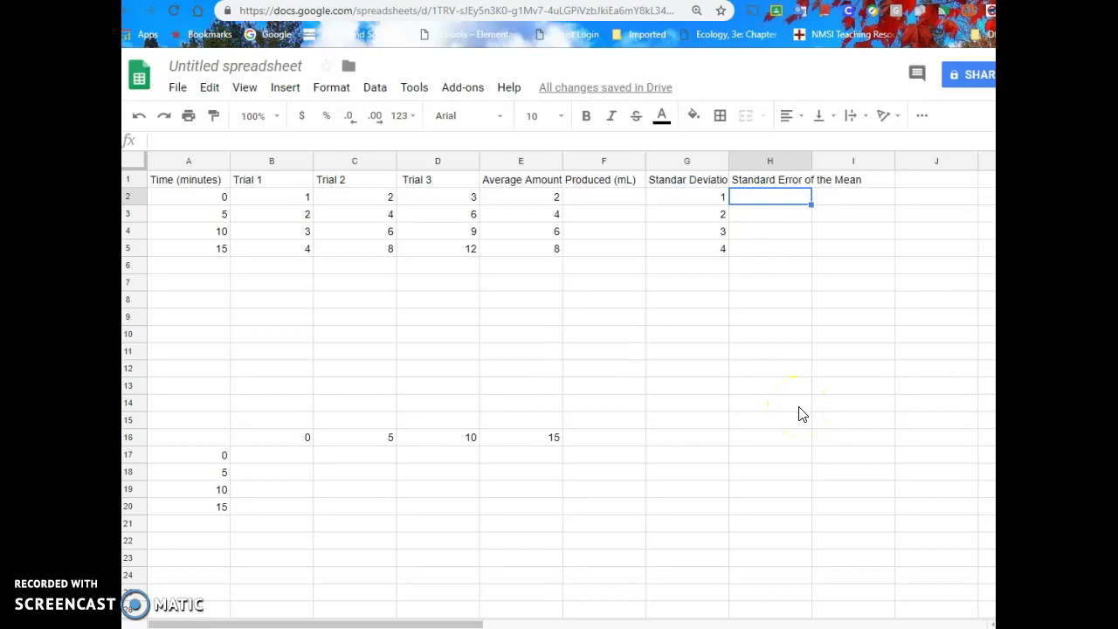
pyautogui.write('=')
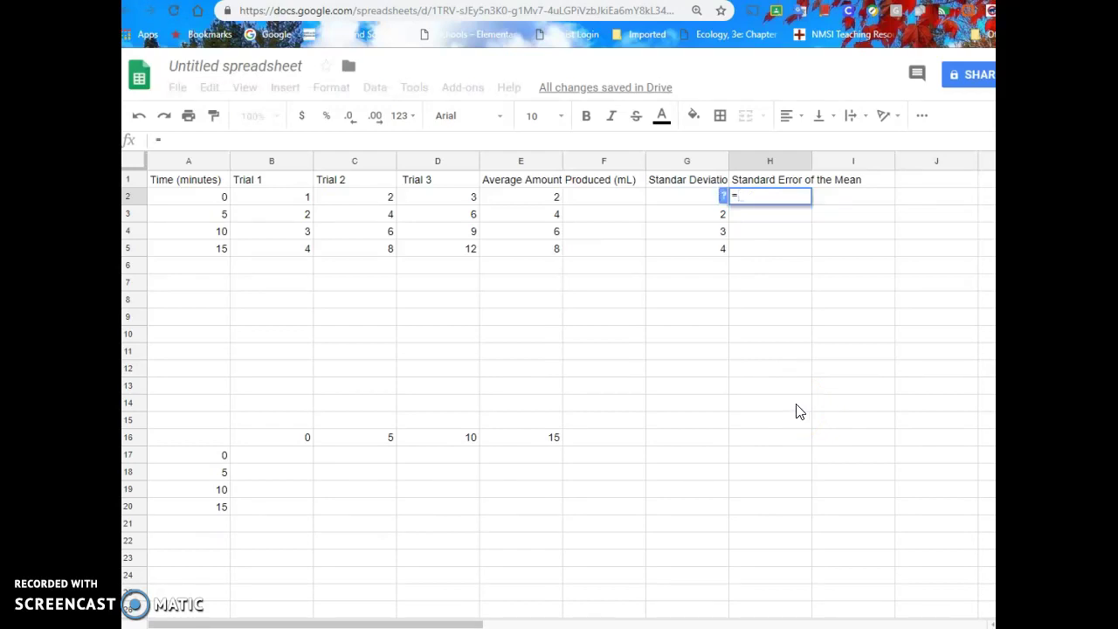
pyautogui.click(690, 200)
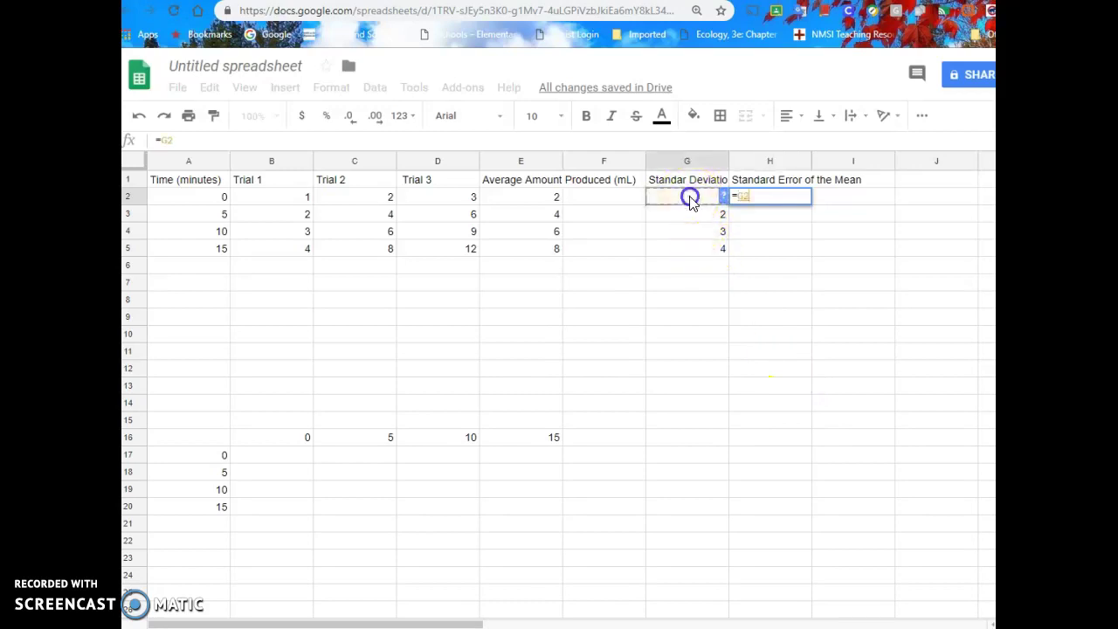
pyautogui.write('/sq')
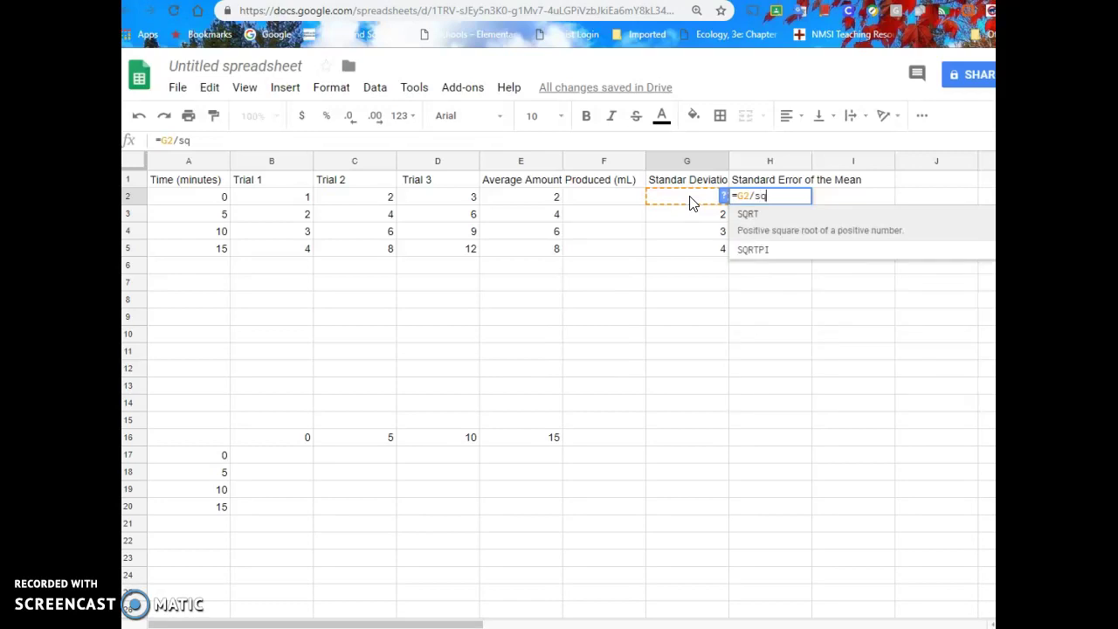
pyautogui.click(772, 224)
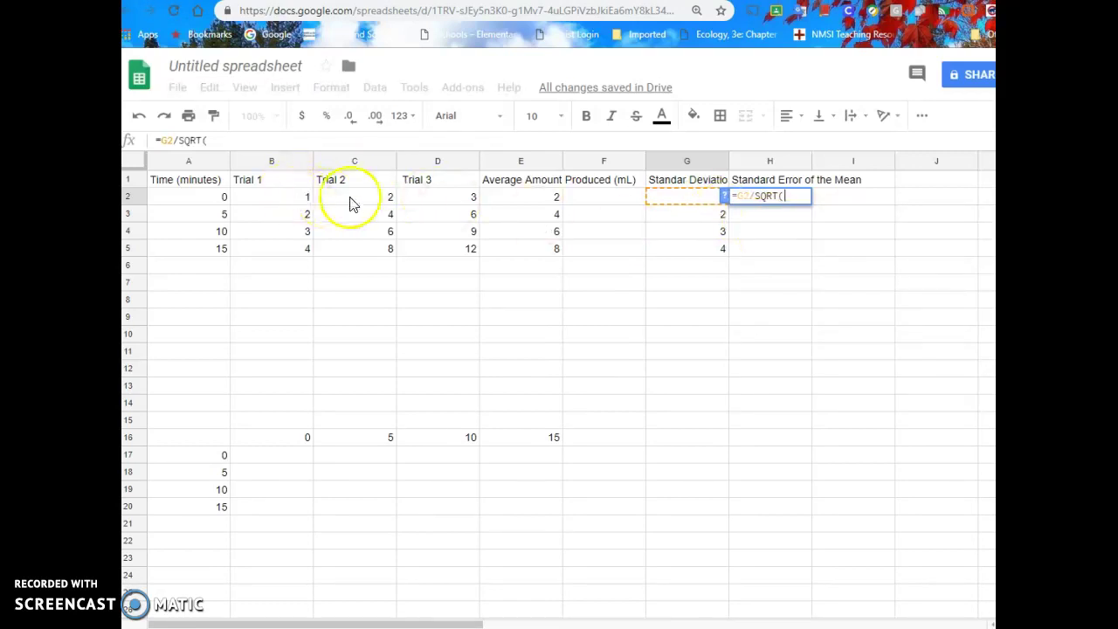
pyautogui.write('3')
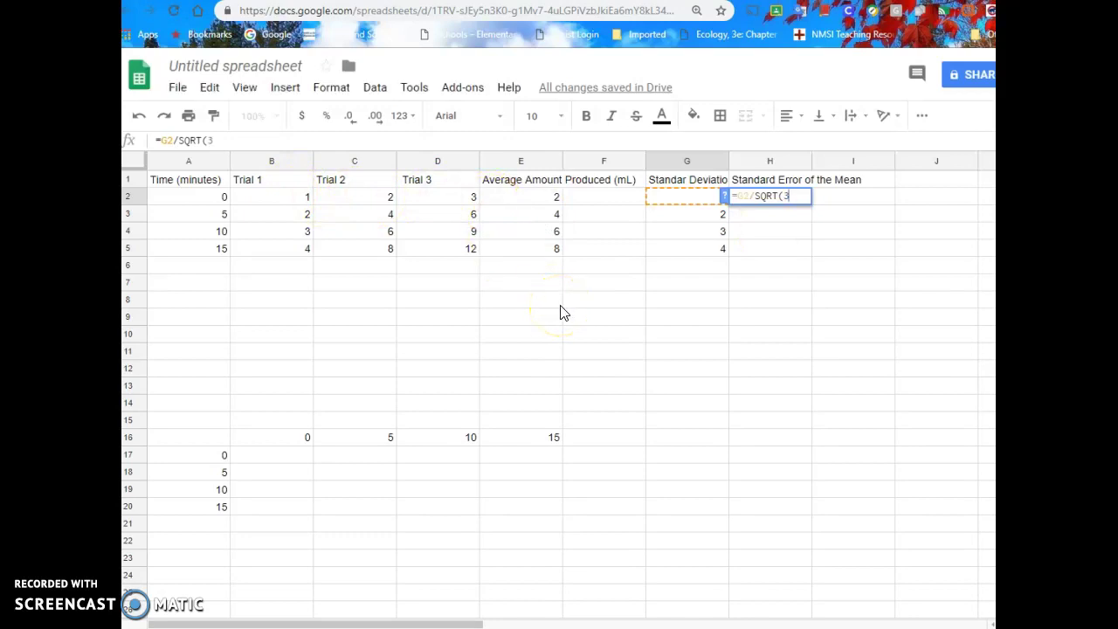
pyautogui.press('Return')
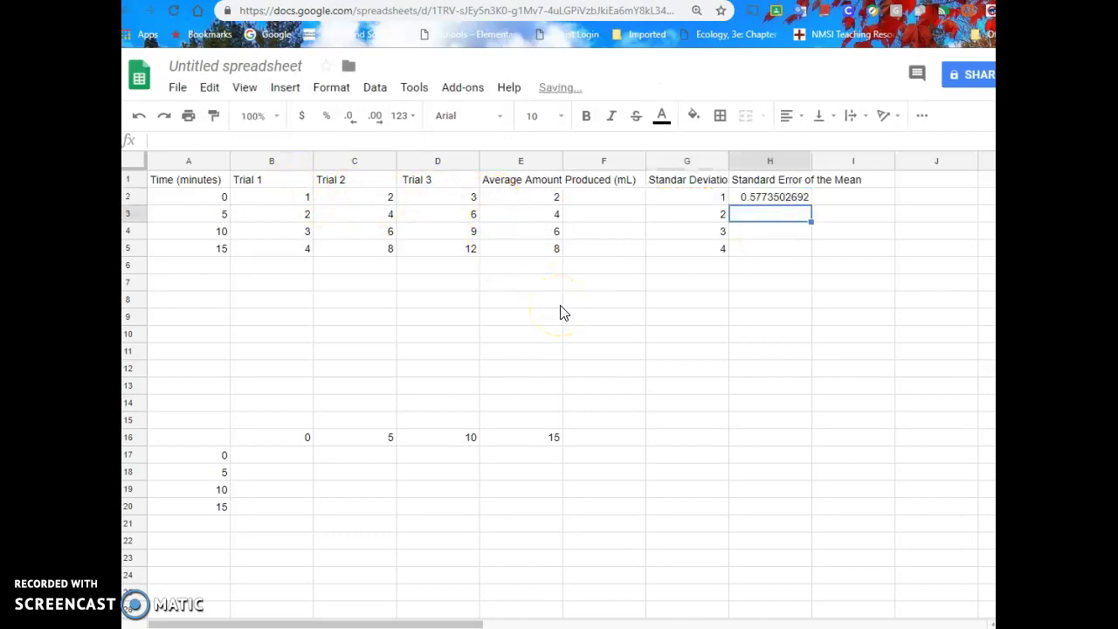
# Fill the standard error formula from H2 down through H5.
pyautogui.click(779, 199)
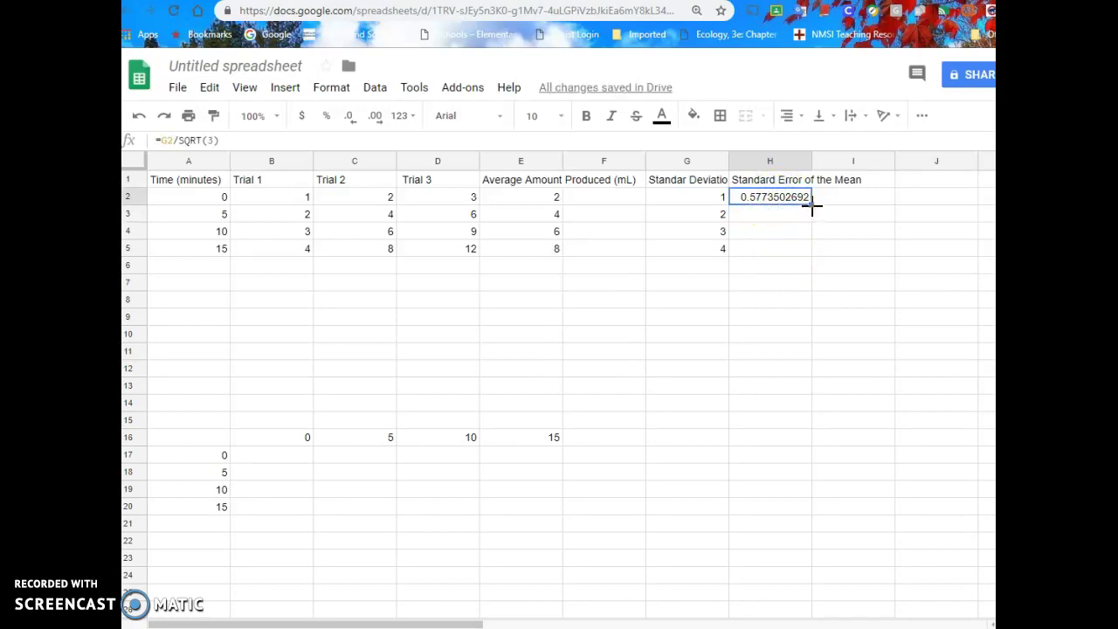
pyautogui.moveTo(811, 206); pyautogui.dragTo(811, 249)
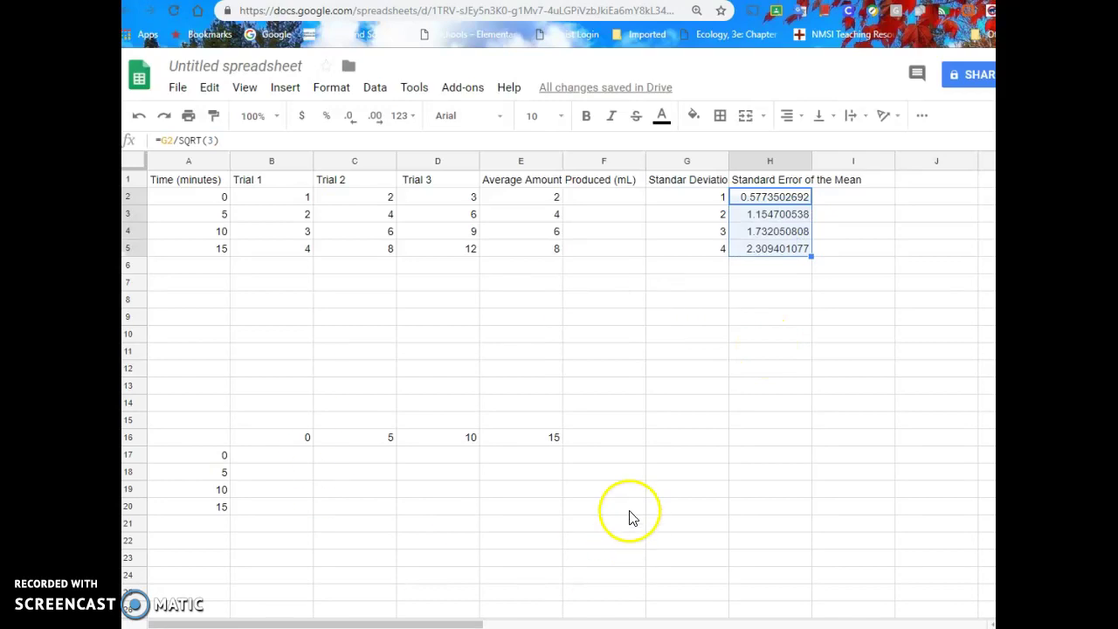
pyautogui.click(774, 337)
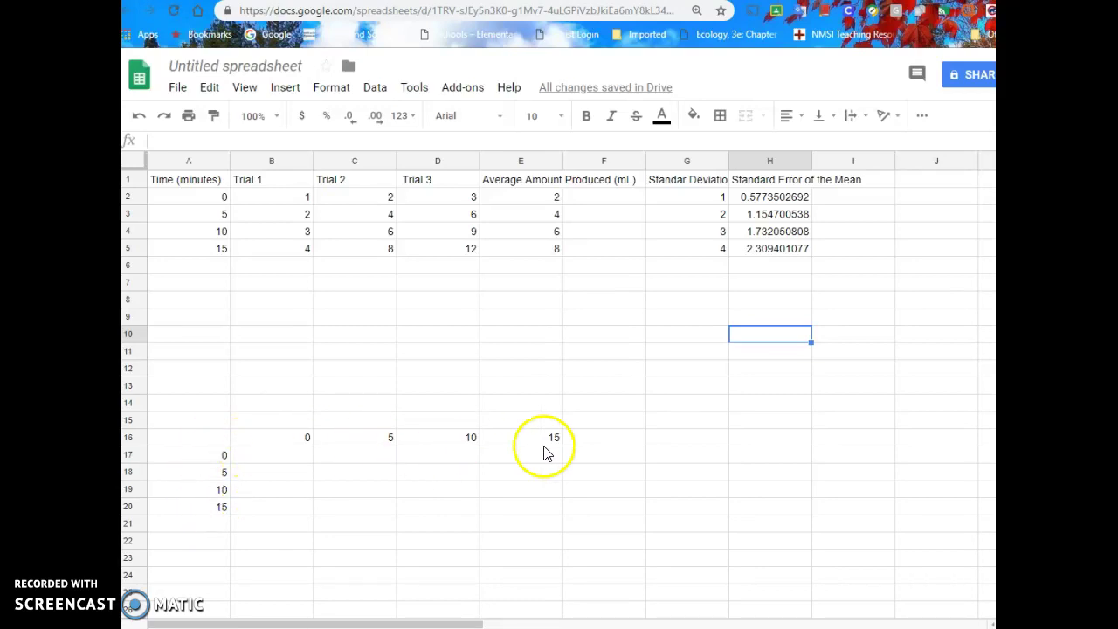
# Enter the averages diagonally in the lower time grid: 2 in B17, 4 in C18, 6 in D19 and 8 in E20.
pyautogui.click(278, 457)
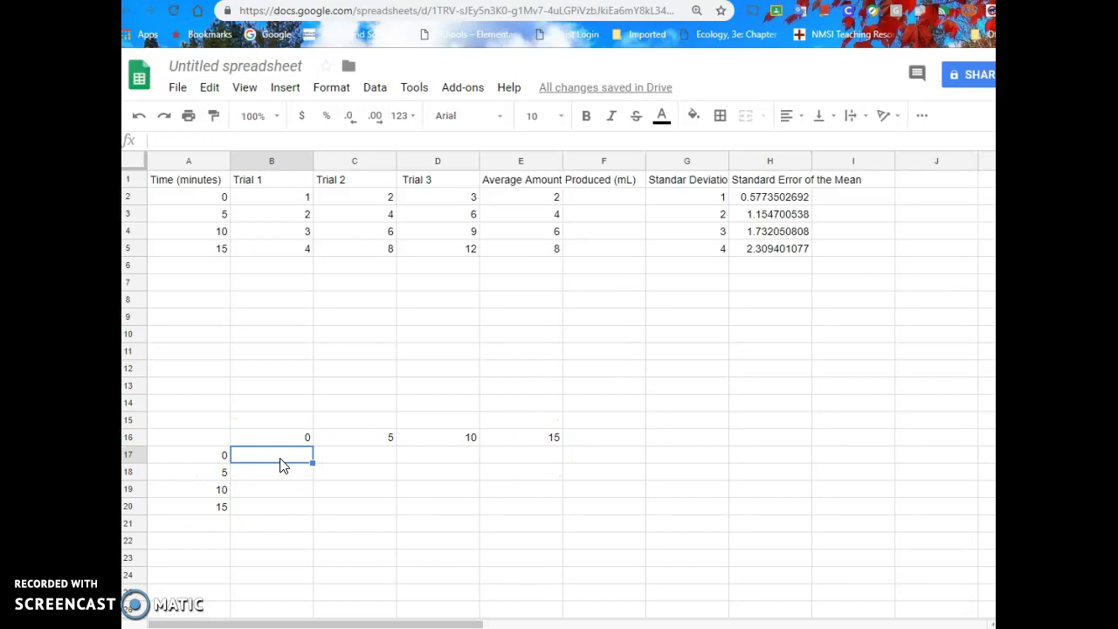
pyautogui.write('2')
pyautogui.press('Return')
pyautogui.press('Right')
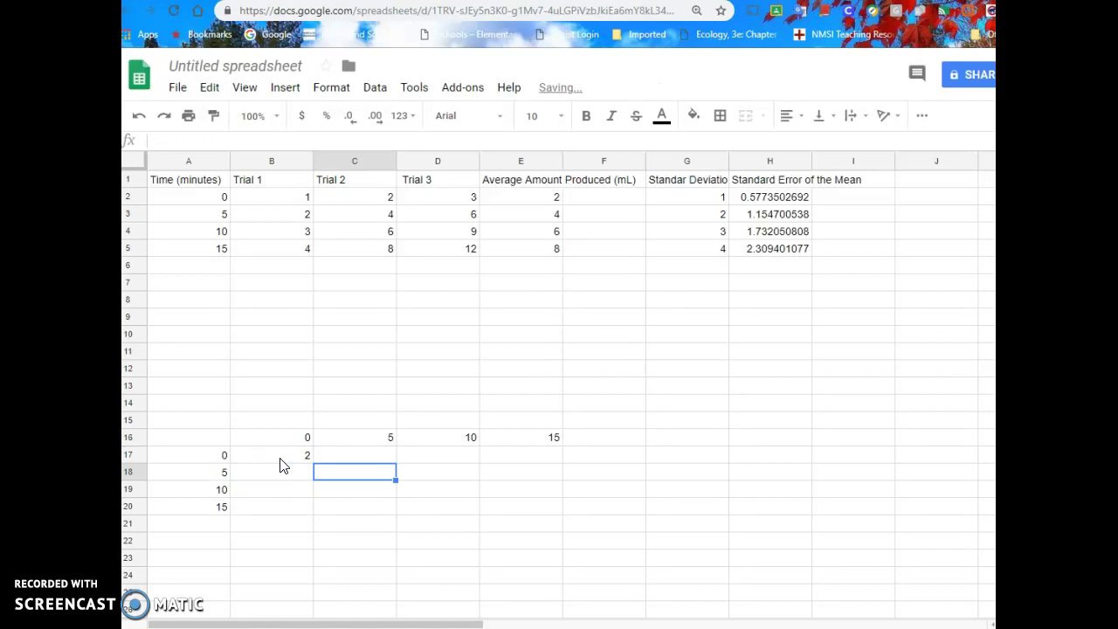
pyautogui.write('4')
pyautogui.press('Return')
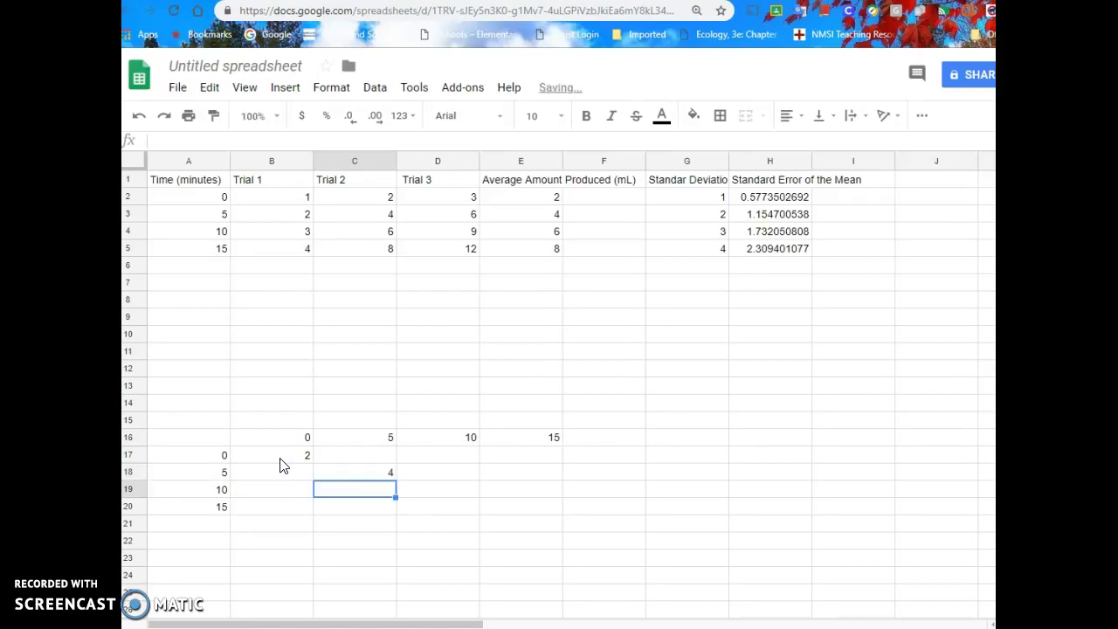
pyautogui.press('Right')
pyautogui.write('6')
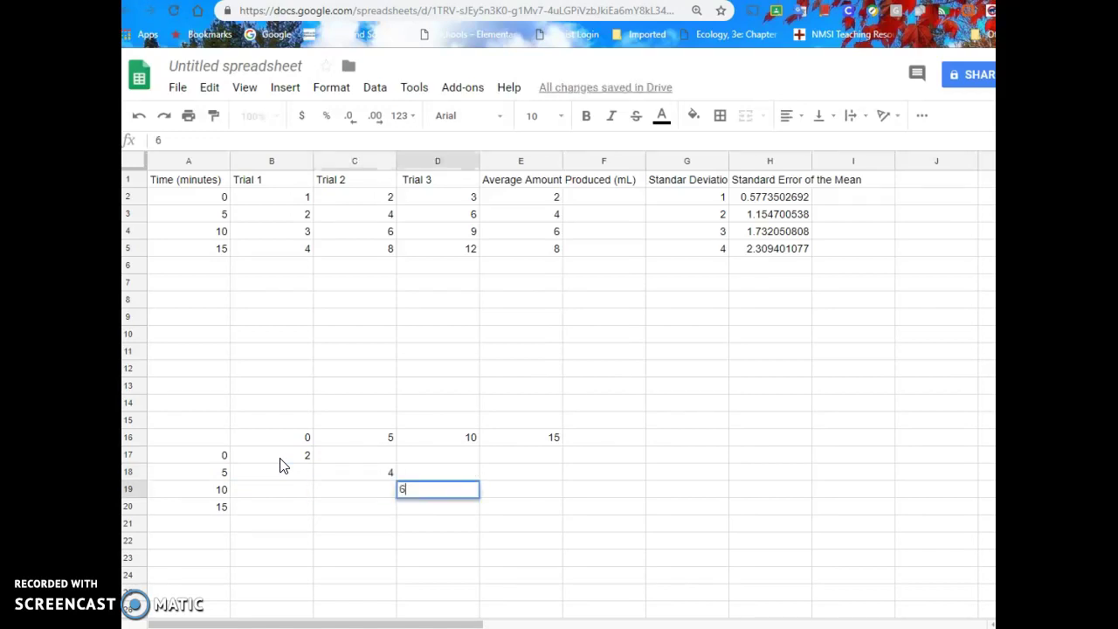
pyautogui.press('Return')
pyautogui.press('Right')
pyautogui.write('8')
pyautogui.press('Return')
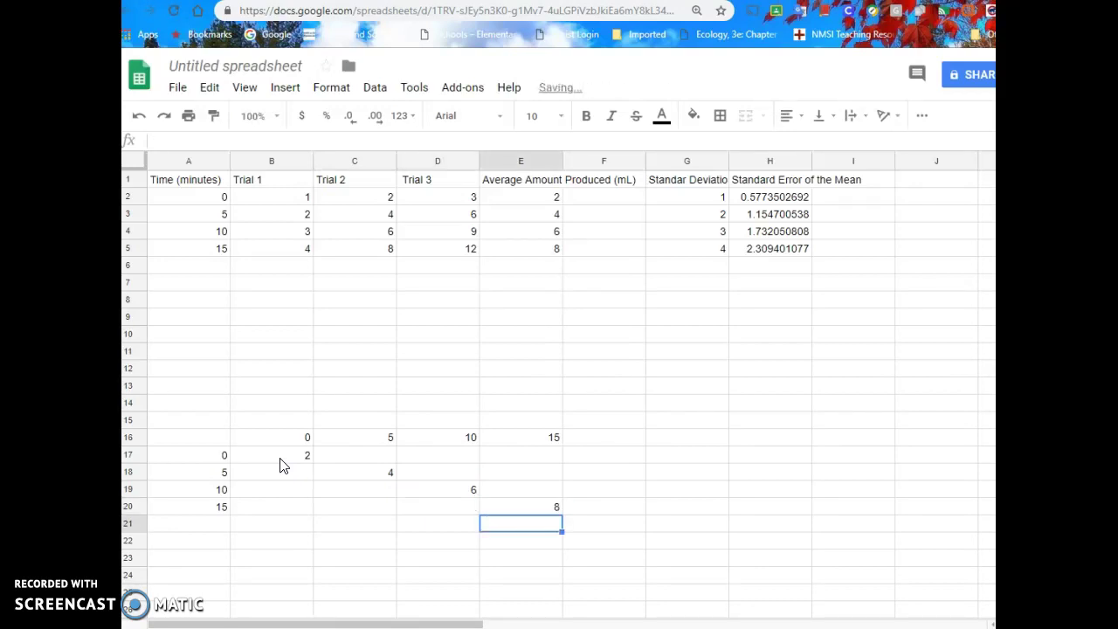
# Insert a chart based on the time grid A16:E20.
pyautogui.moveTo(191, 442); pyautogui.dragTo(518, 511)
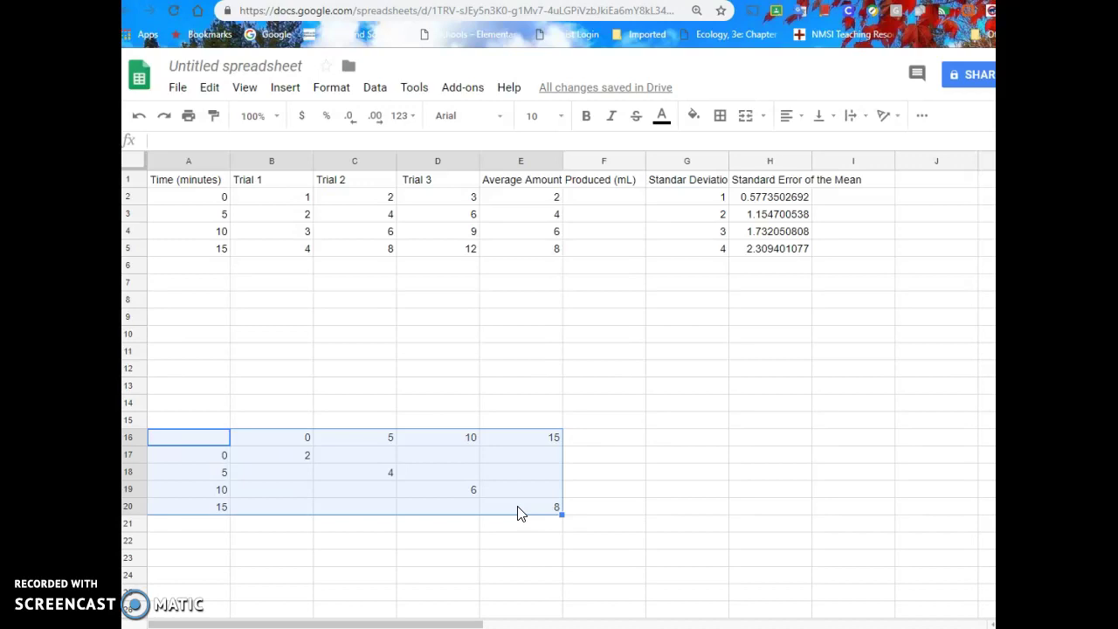
pyautogui.click(285, 87)
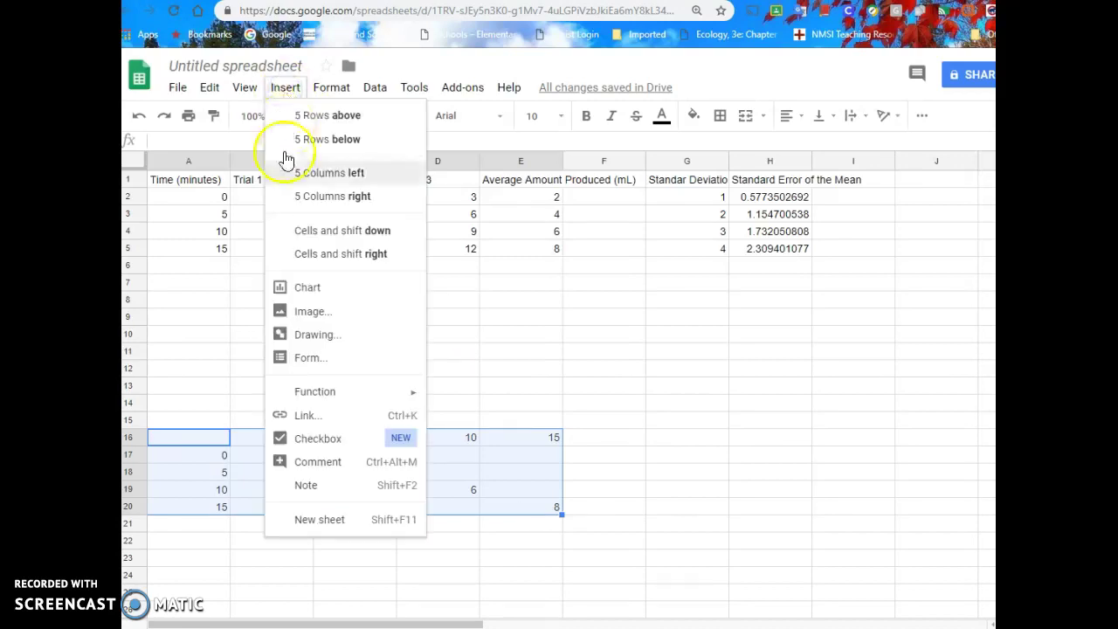
pyautogui.click(302, 288)
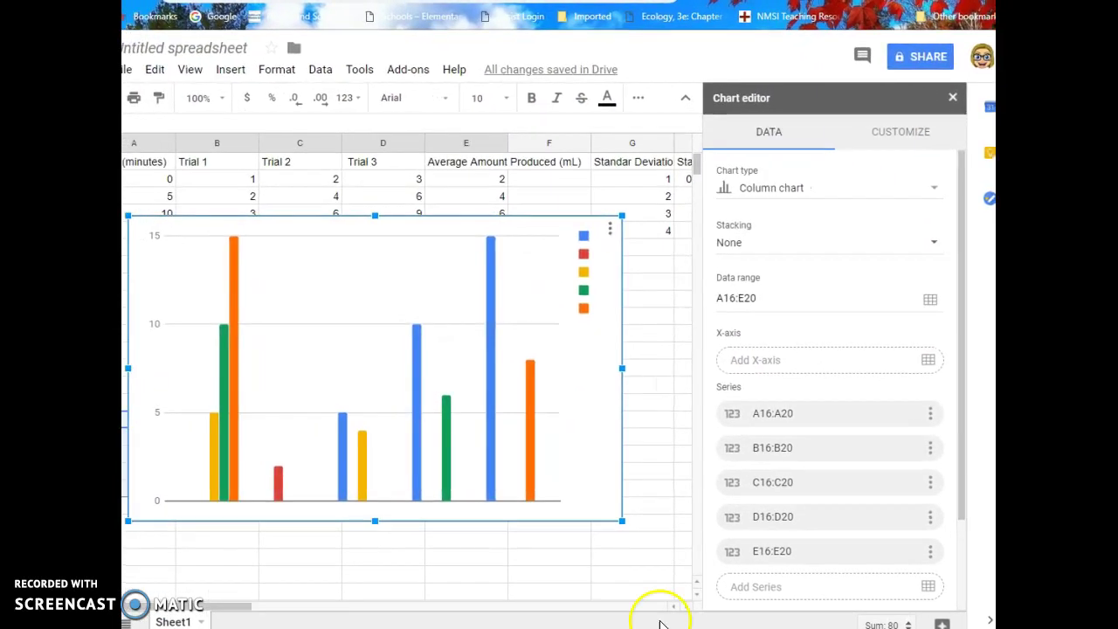
# Set the chart to use row 16 as headers and column A as labels.
pyautogui.moveTo(959, 344); pyautogui.dragTo(970, 482)
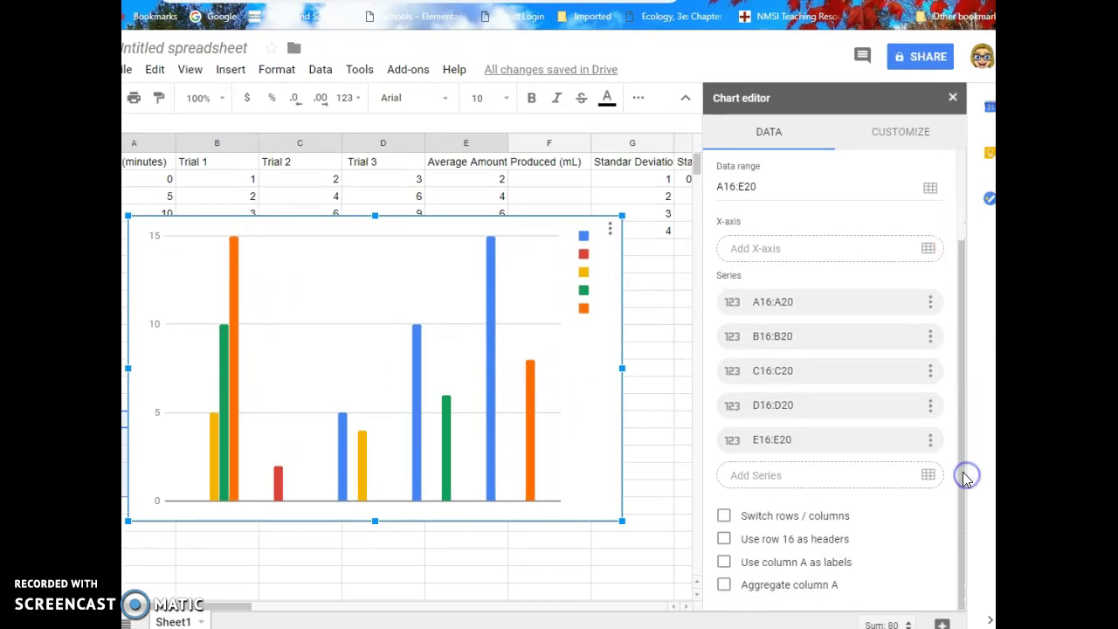
pyautogui.click(725, 541)
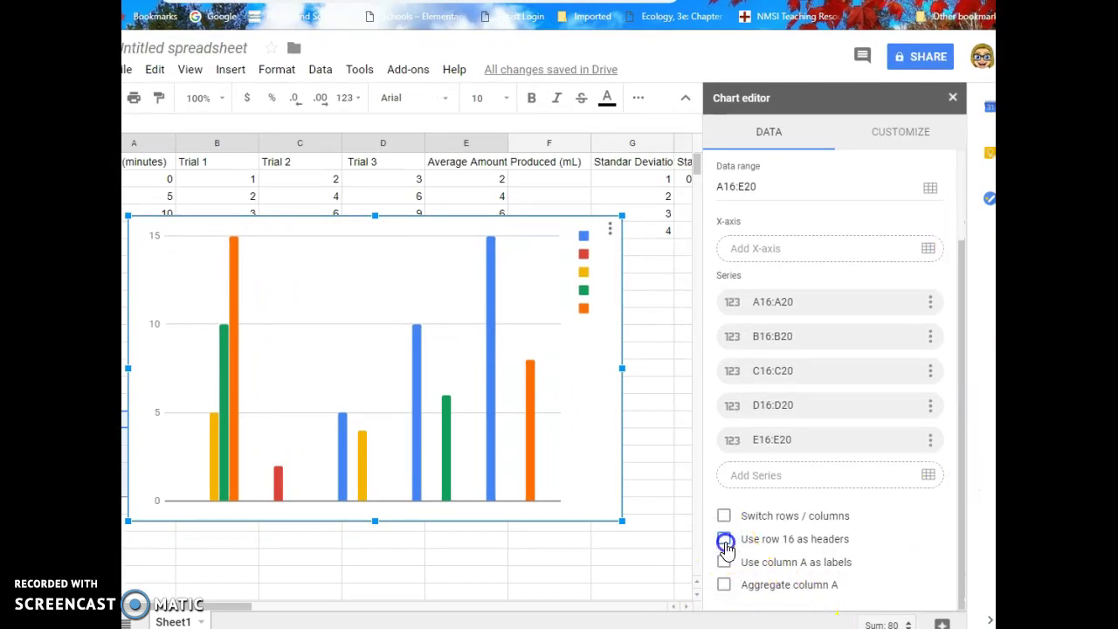
pyautogui.click(725, 562)
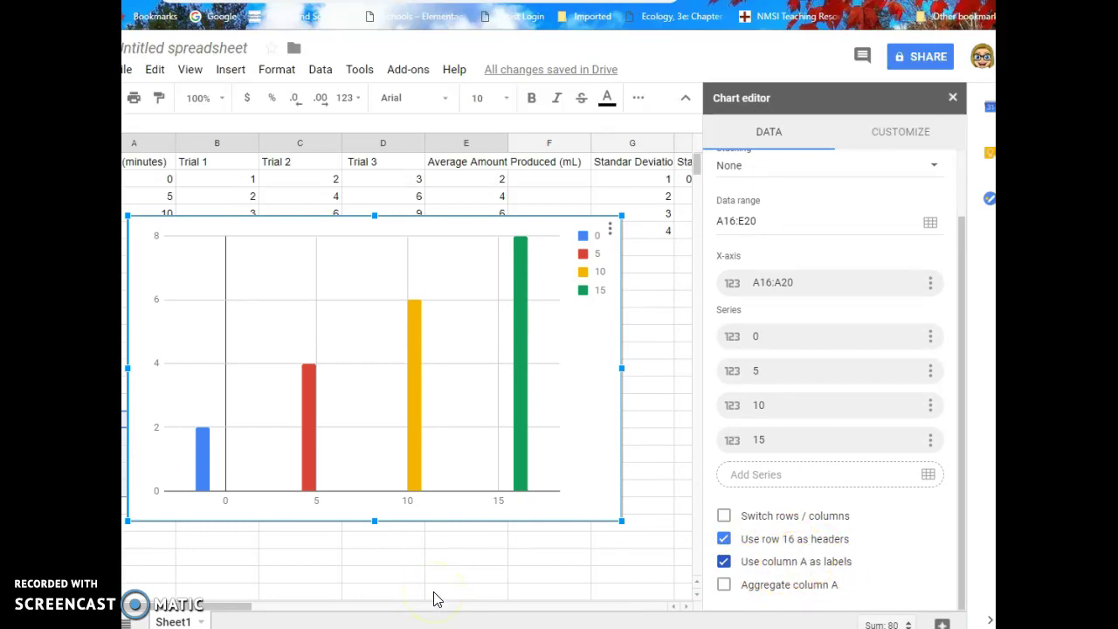
# Look through the available chart and axis title types for the chart.
pyautogui.click(901, 133)
pyautogui.click(841, 208)
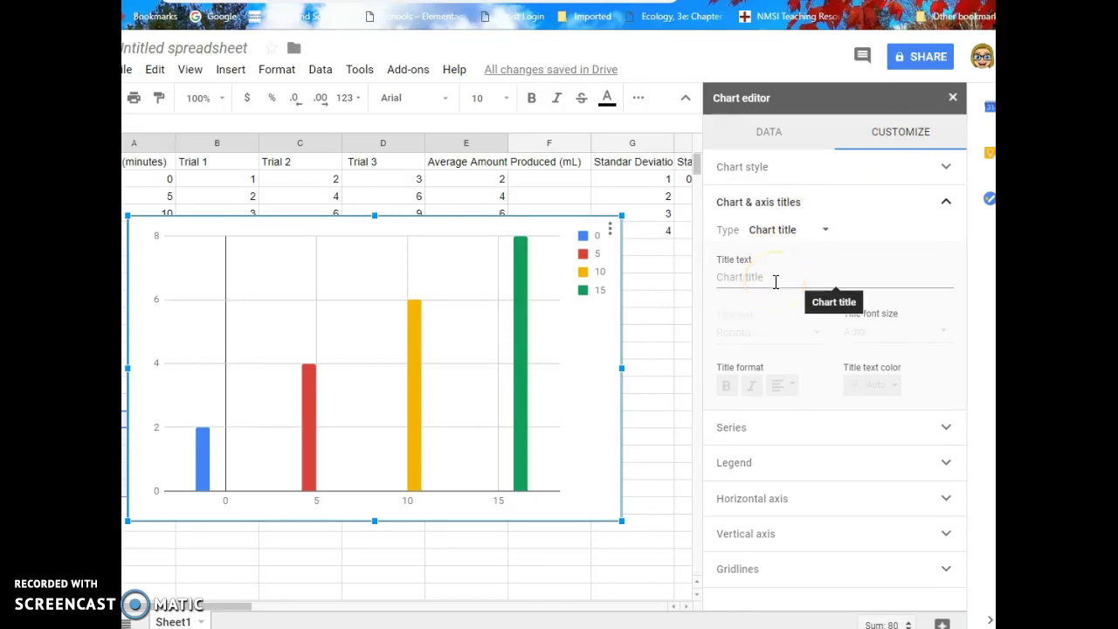
pyautogui.click(792, 229)
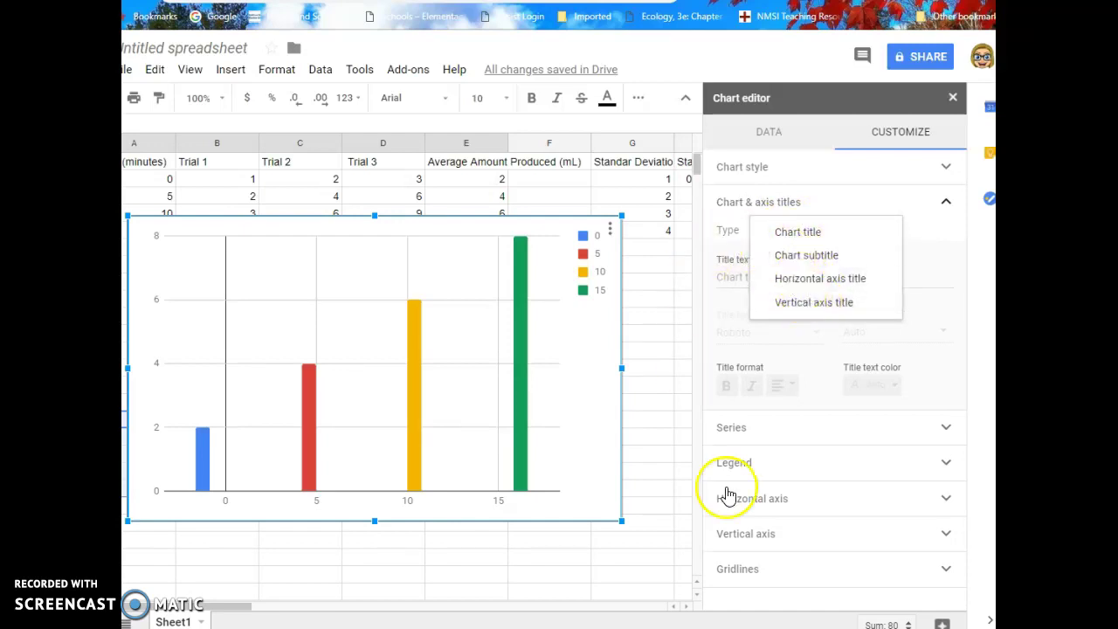
# Turn on error bars for the 0 series only and close the chart editor.
pyautogui.click(792, 433)
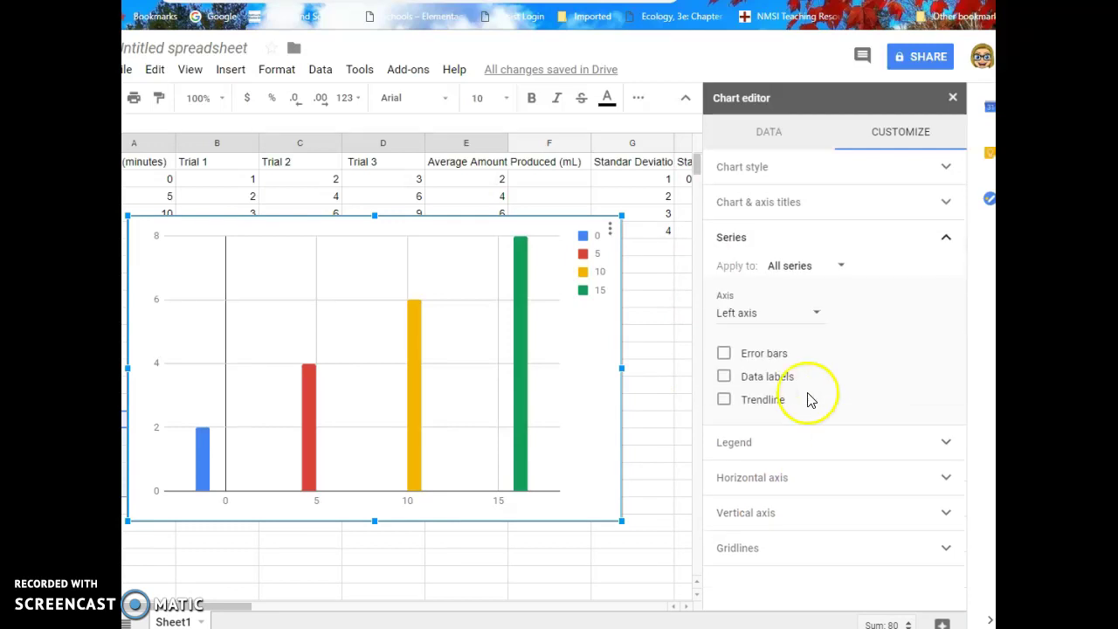
pyautogui.click(792, 266)
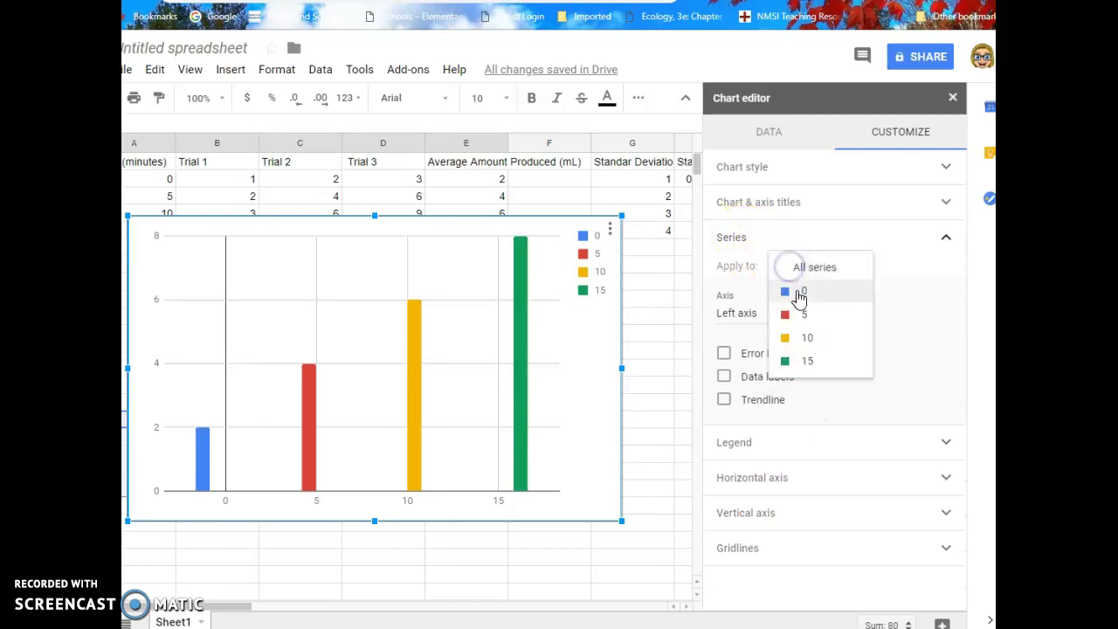
pyautogui.click(798, 297)
pyautogui.click(724, 403)
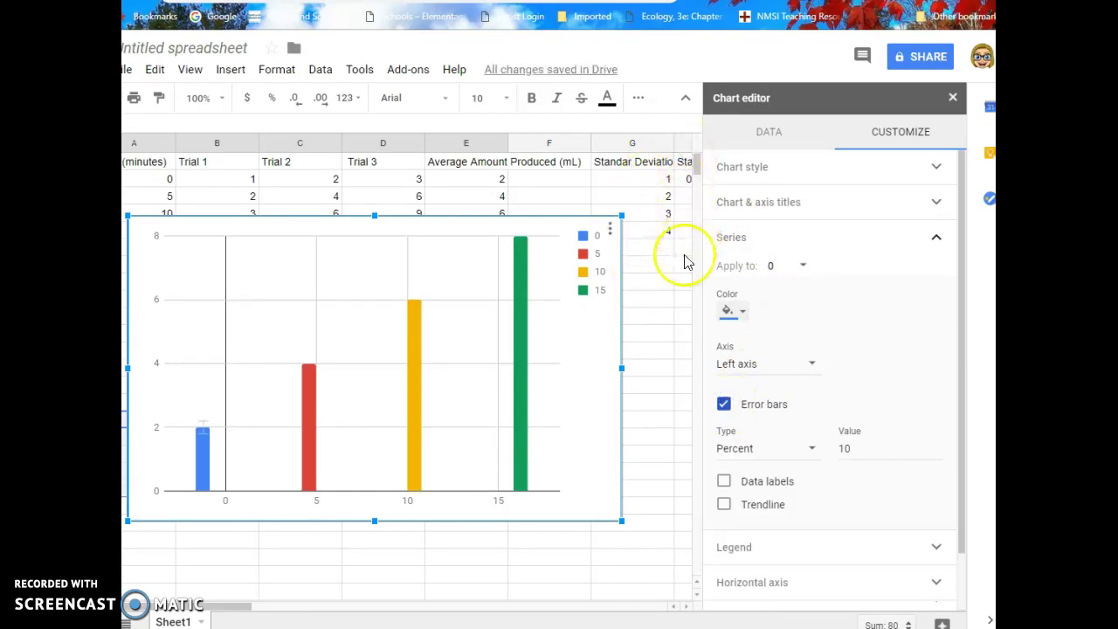
pyautogui.click(954, 100)
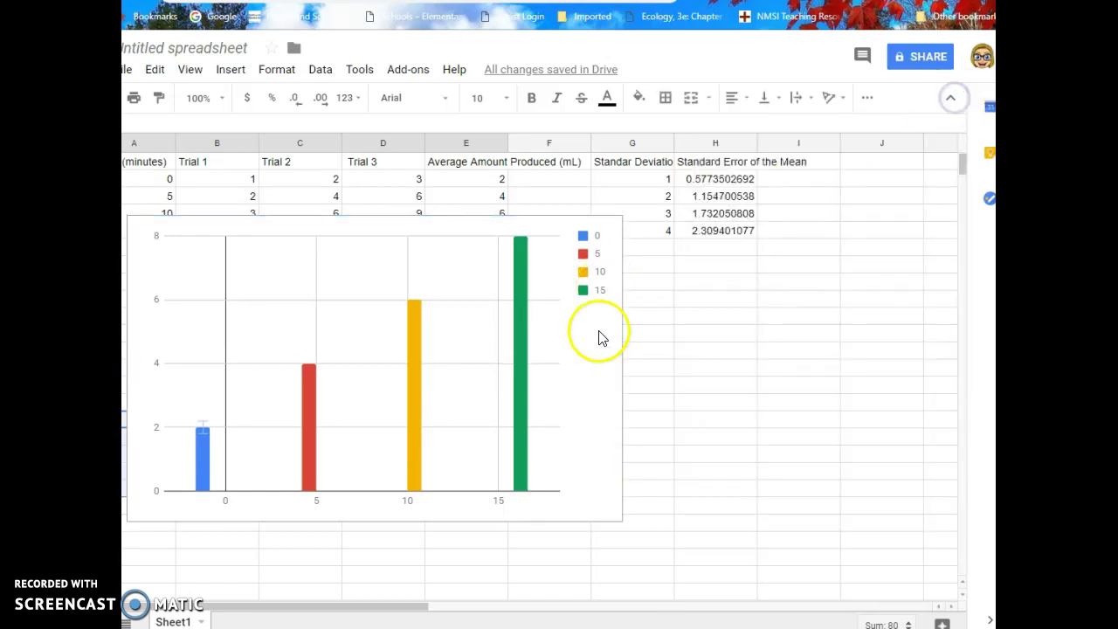
# Move the chart down so it clears the data table and the empty rows beneath it.
pyautogui.click(715, 168)
pyautogui.moveTo(717, 181); pyautogui.dragTo(722, 233)
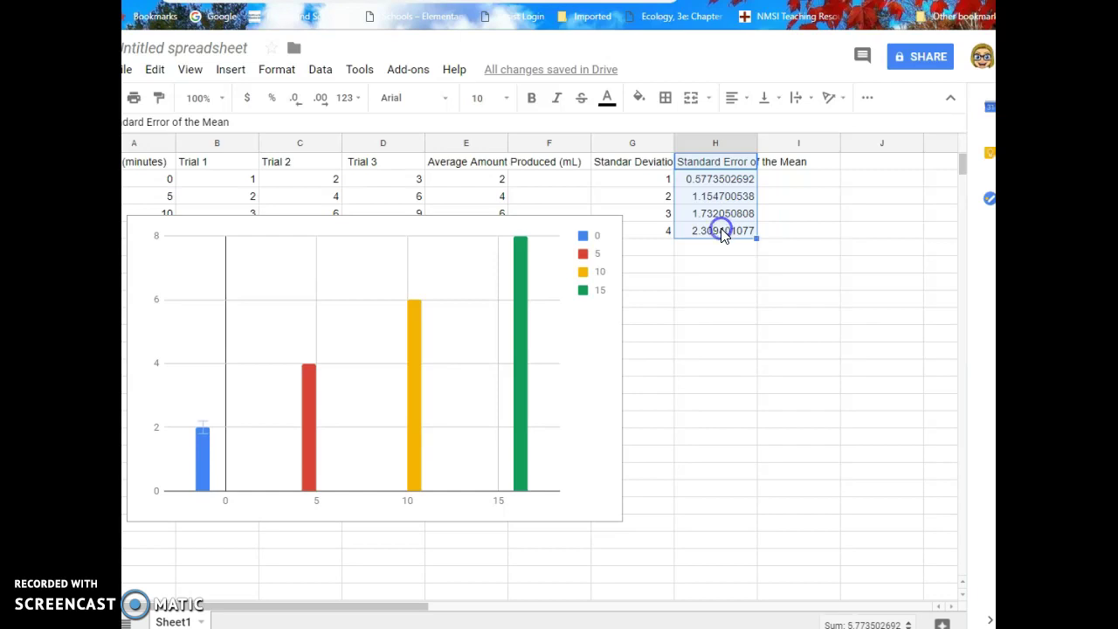
pyautogui.click(323, 278)
pyautogui.moveTo(356, 234); pyautogui.dragTo(370, 335)
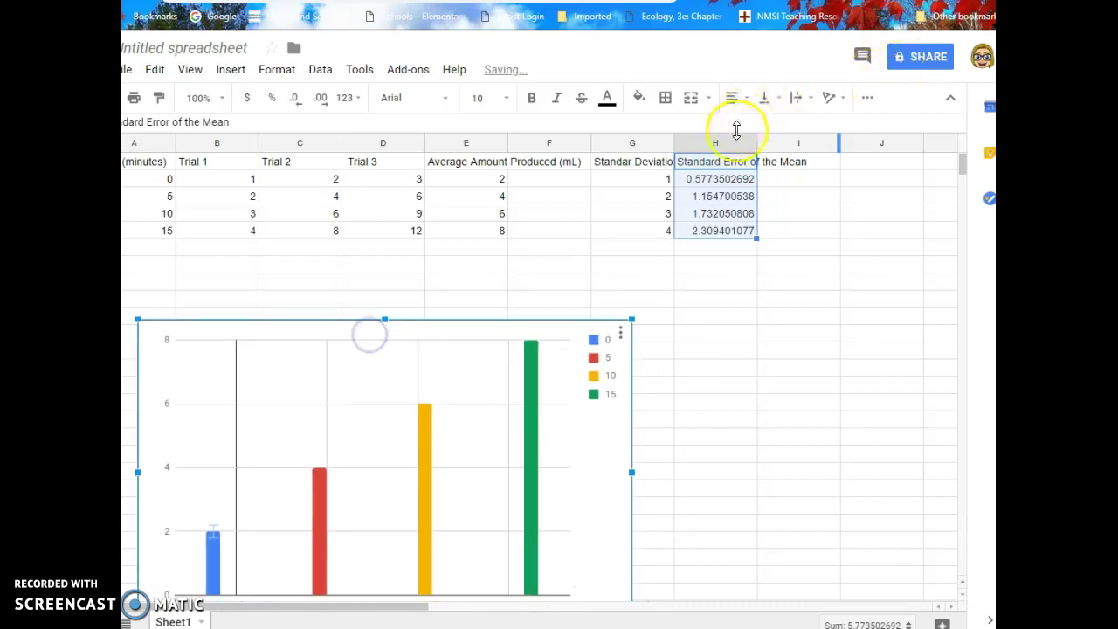
# Move the Standard Error of the Mean block from H1:H5 to the cells starting at E6.
pyautogui.click(697, 162)
pyautogui.hotkey('ctrl', 'c')
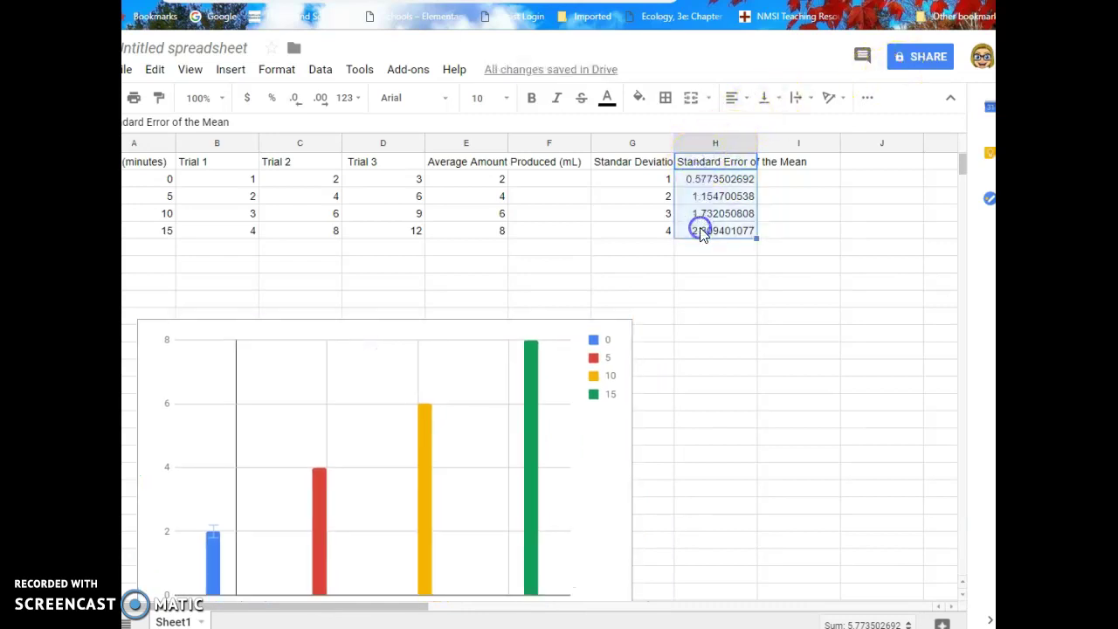
pyautogui.click(453, 252)
pyautogui.hotkey('ctrl', 'v')
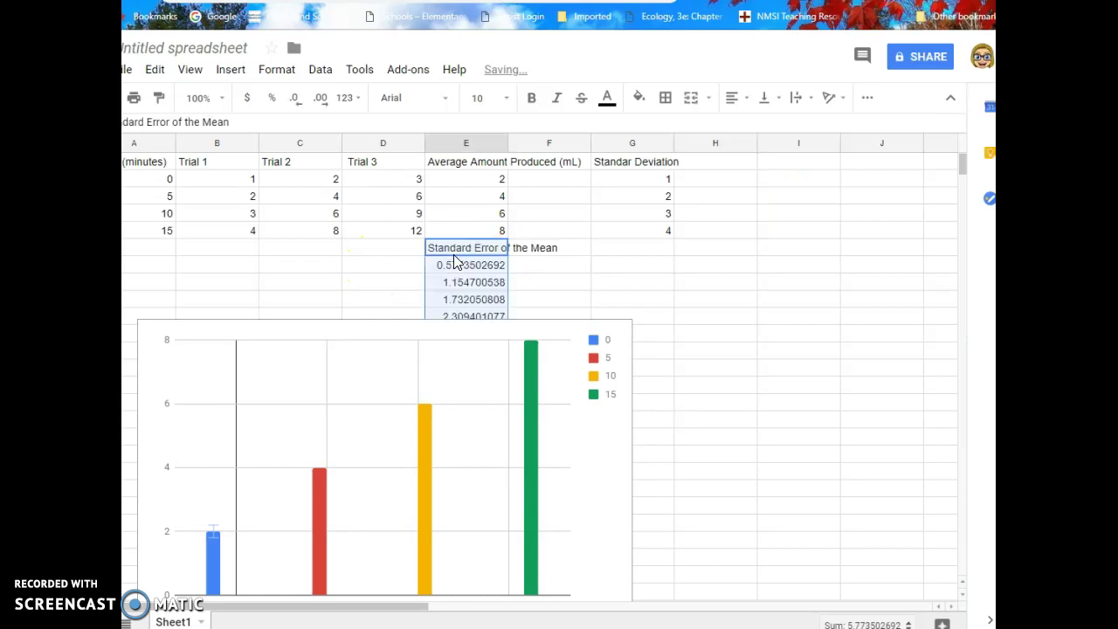
# Enter the times 0, 5, 10 and 15 in D7:D10 beside the standard error values.
pyautogui.click(395, 269)
pyautogui.write('0')
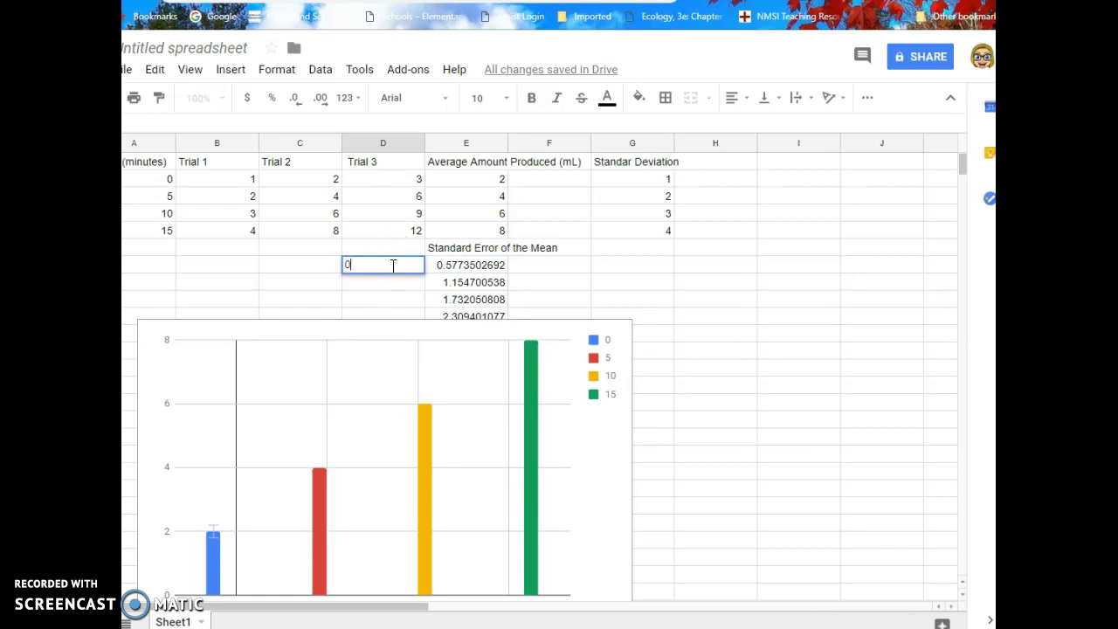
pyautogui.press('Return')
pyautogui.write('5')
pyautogui.press('Return')
pyautogui.write('1')
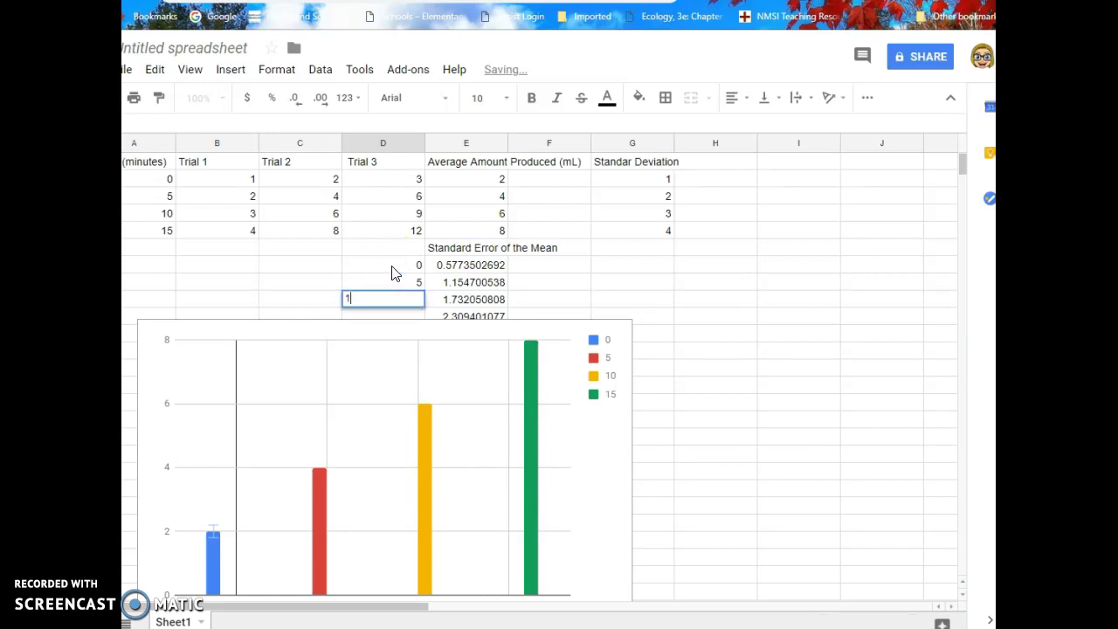
pyautogui.write('0')
pyautogui.press('Return')
pyautogui.write('15')
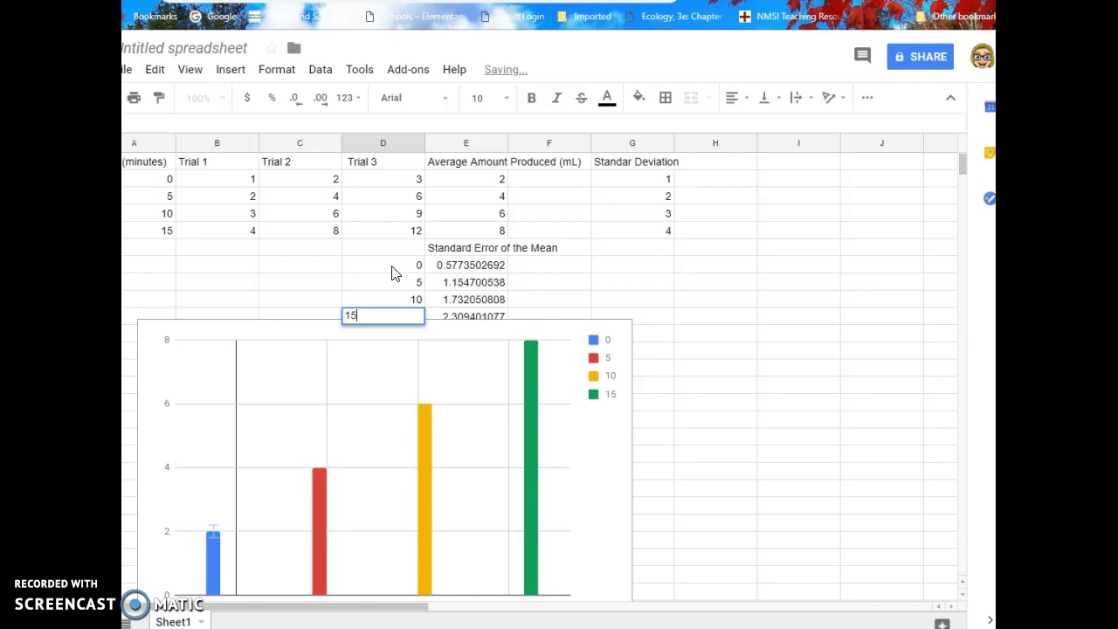
pyautogui.press('Return')
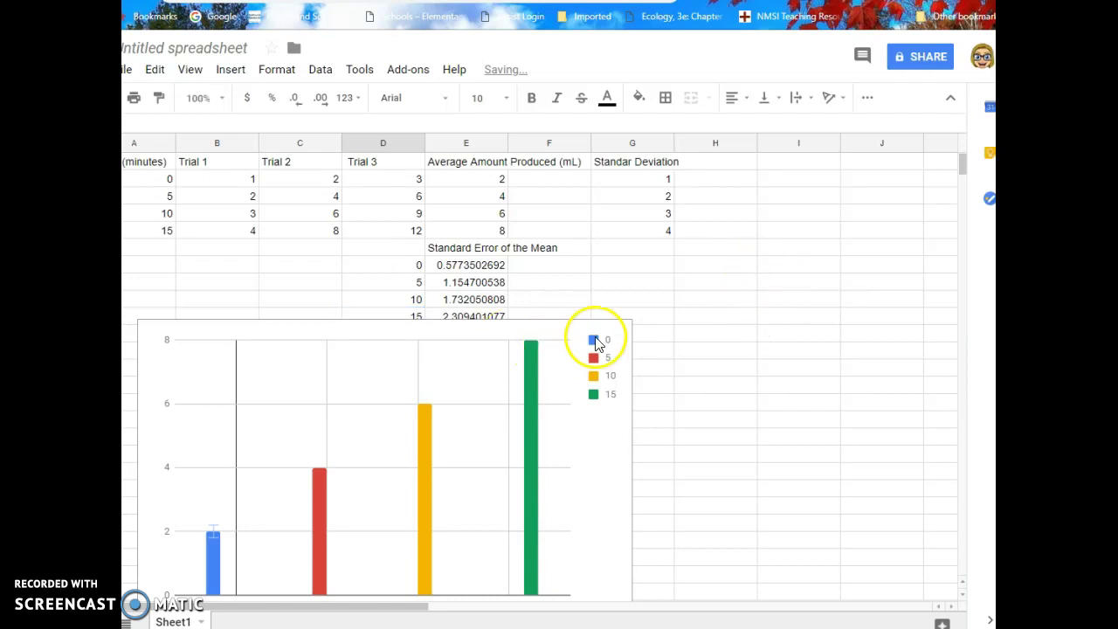
# Reopen the chart for editing and bring up the series settings for the 0 series.
pyautogui.click(628, 343)
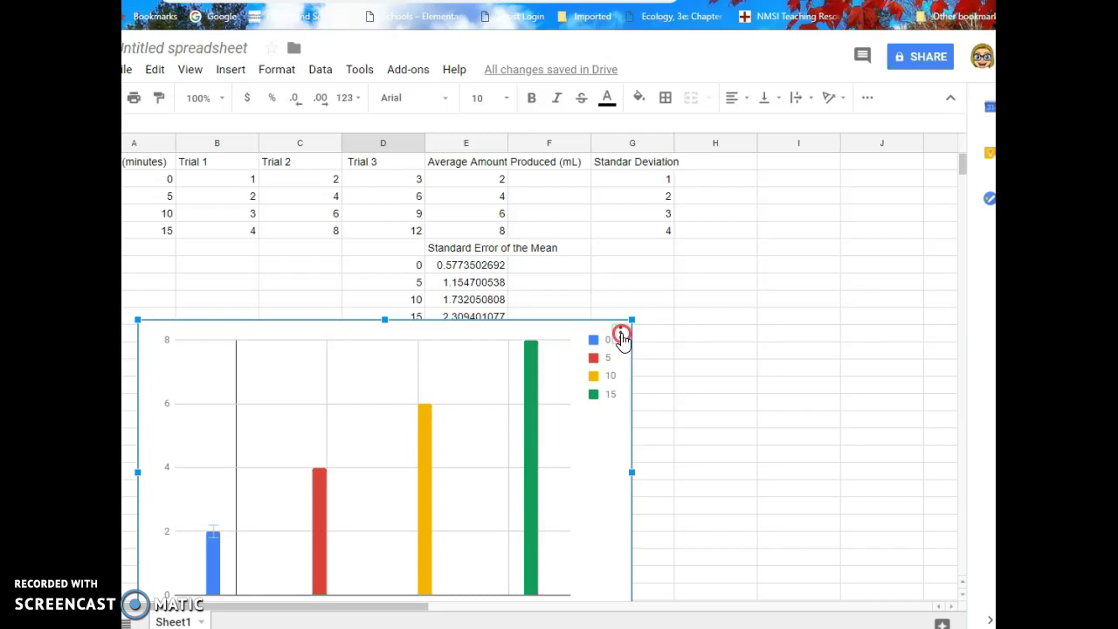
pyautogui.click(621, 338)
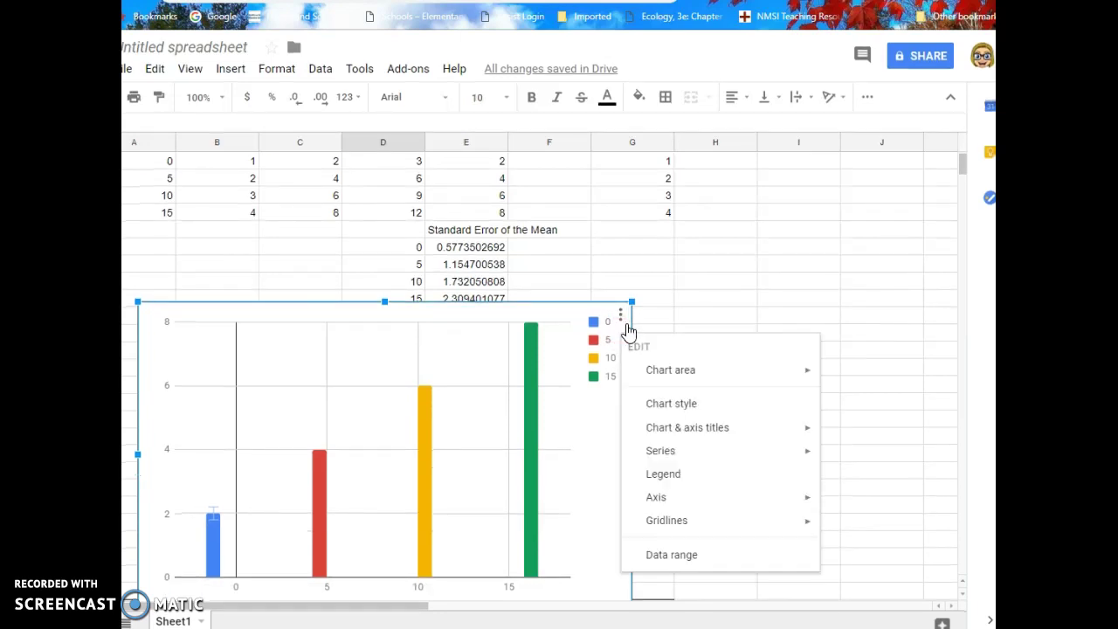
pyautogui.click(621, 318)
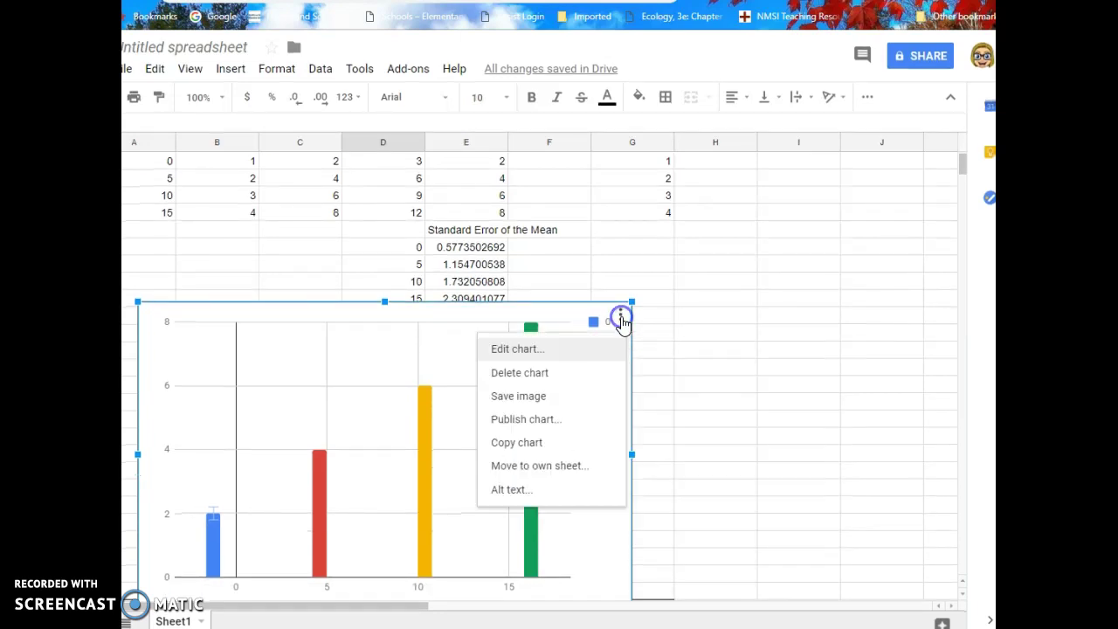
pyautogui.click(568, 351)
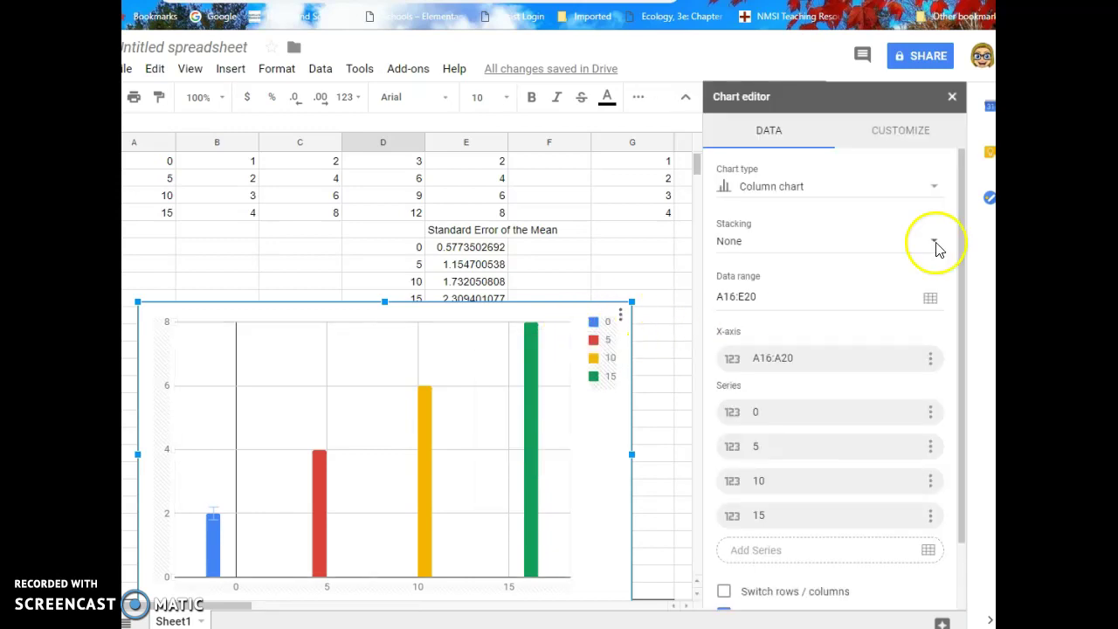
pyautogui.click(913, 131)
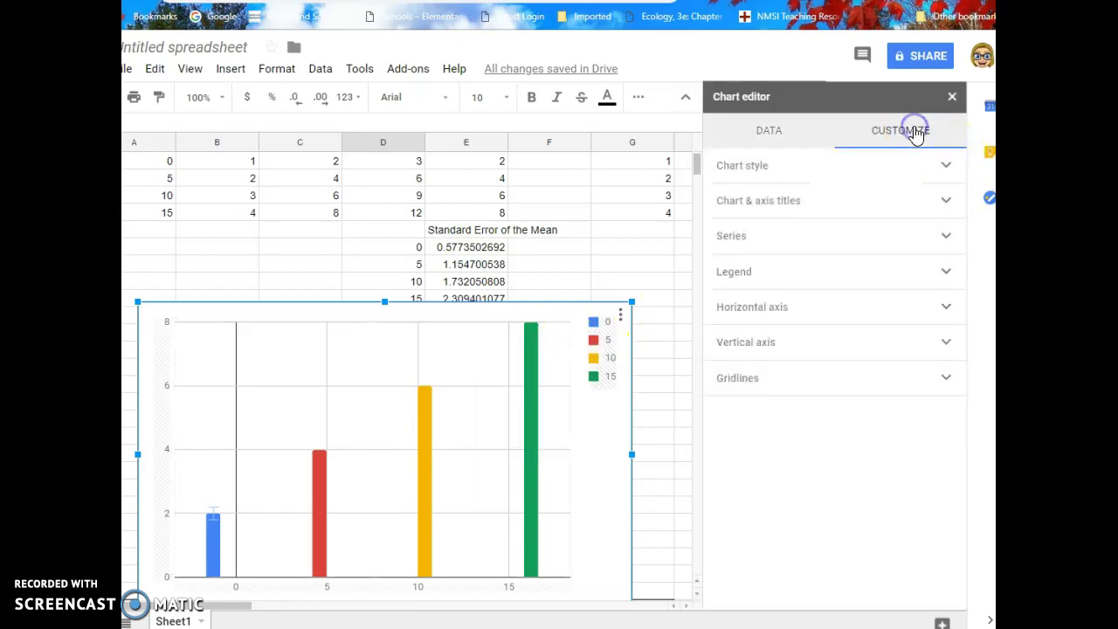
pyautogui.click(759, 237)
pyautogui.click(796, 266)
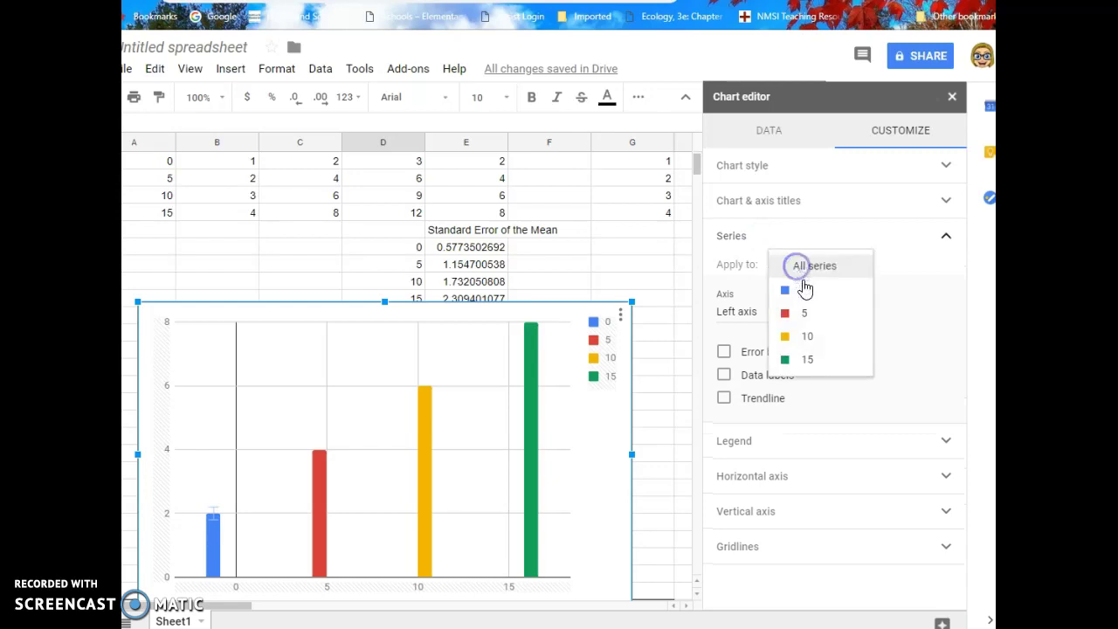
pyautogui.click(799, 282)
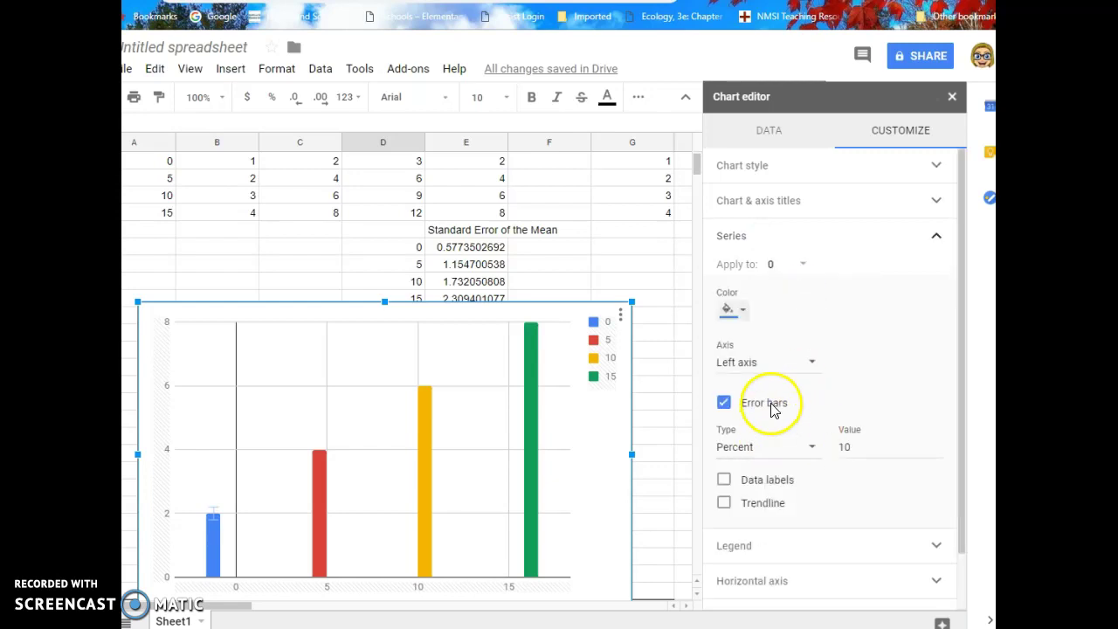
# Set the 0 series' error bars to a constant value of 0.577.
pyautogui.click(772, 447)
pyautogui.click(770, 419)
pyautogui.click(846, 448)
pyautogui.write('0')
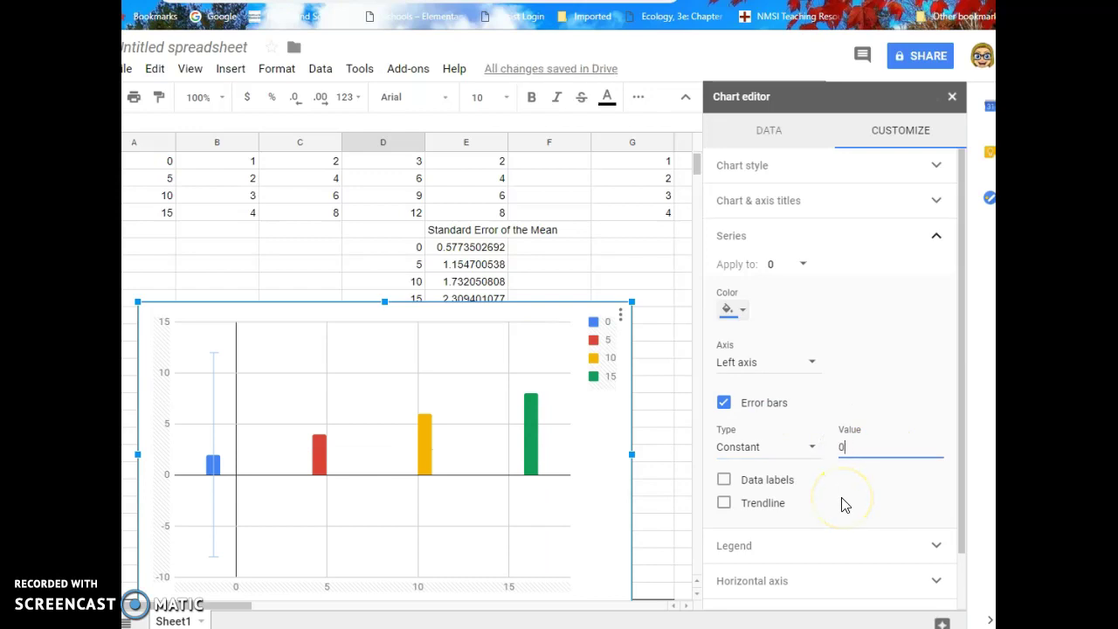
pyautogui.write('.')
pyautogui.press('BackSpace')
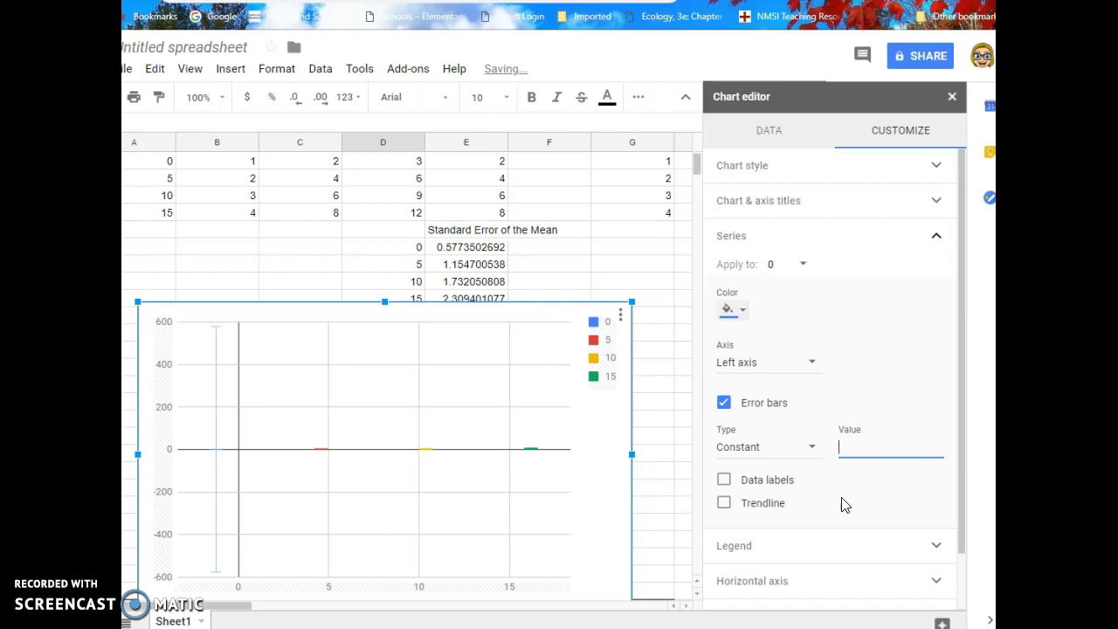
pyautogui.write('.577')
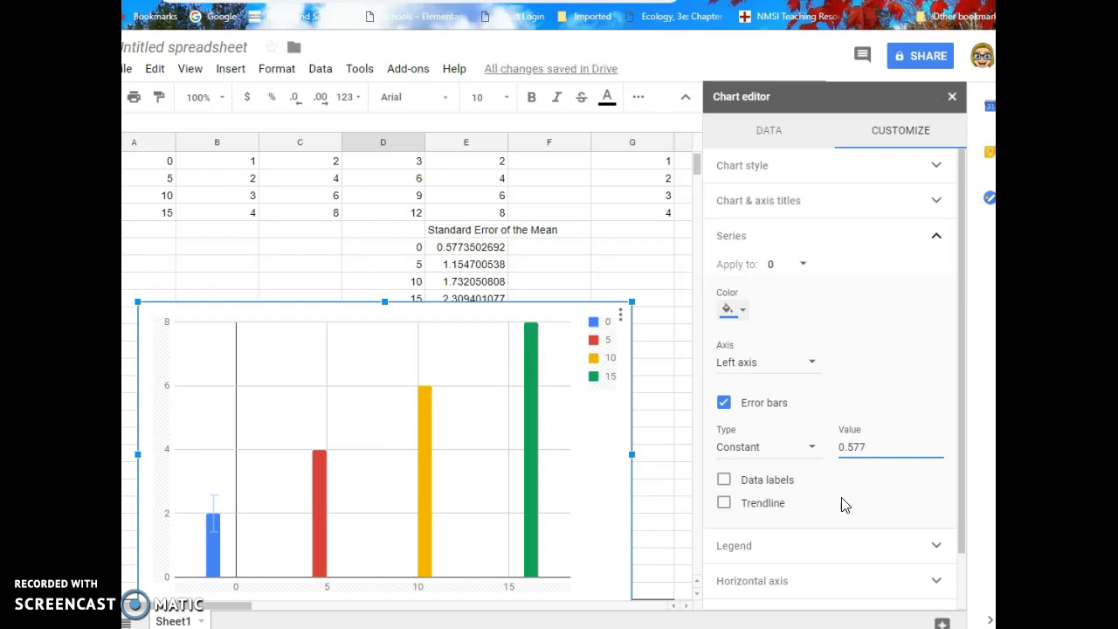
# Add error bars to the 5 series with a constant value of 1.154.
pyautogui.click(793, 265)
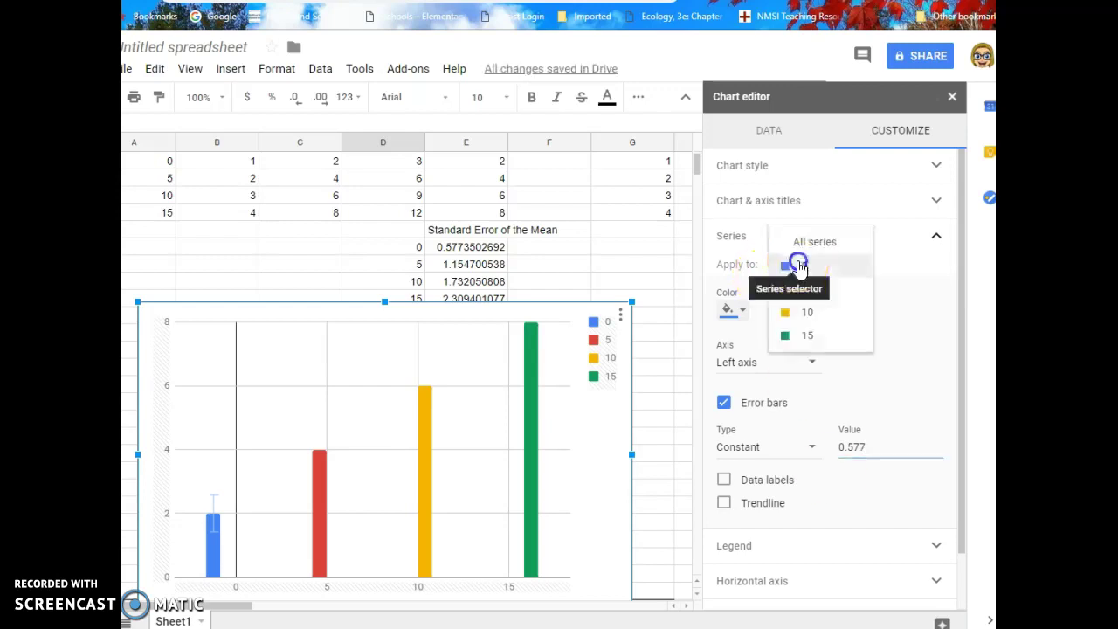
pyautogui.click(809, 300)
pyautogui.click(742, 404)
pyautogui.click(753, 446)
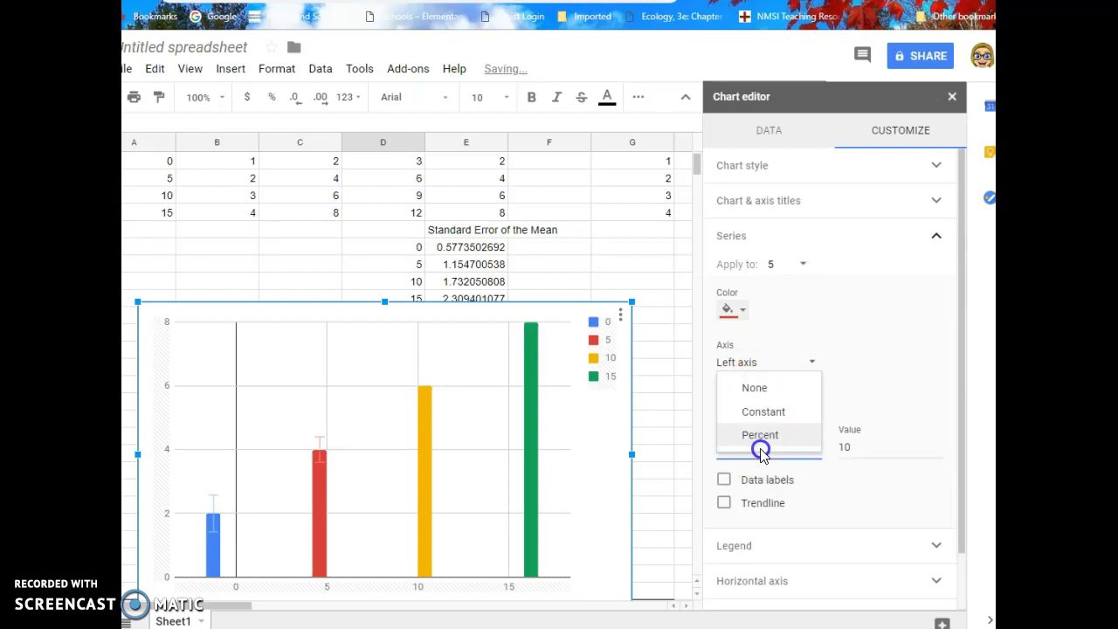
pyautogui.click(762, 412)
pyautogui.moveTo(861, 448); pyautogui.dragTo(833, 456)
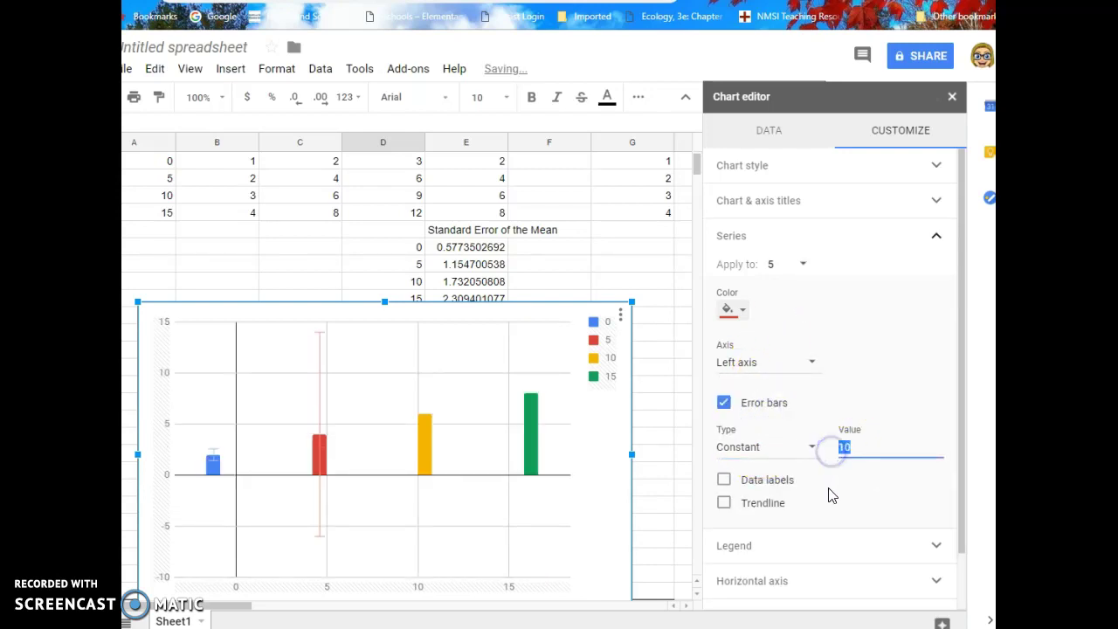
pyautogui.write('1')
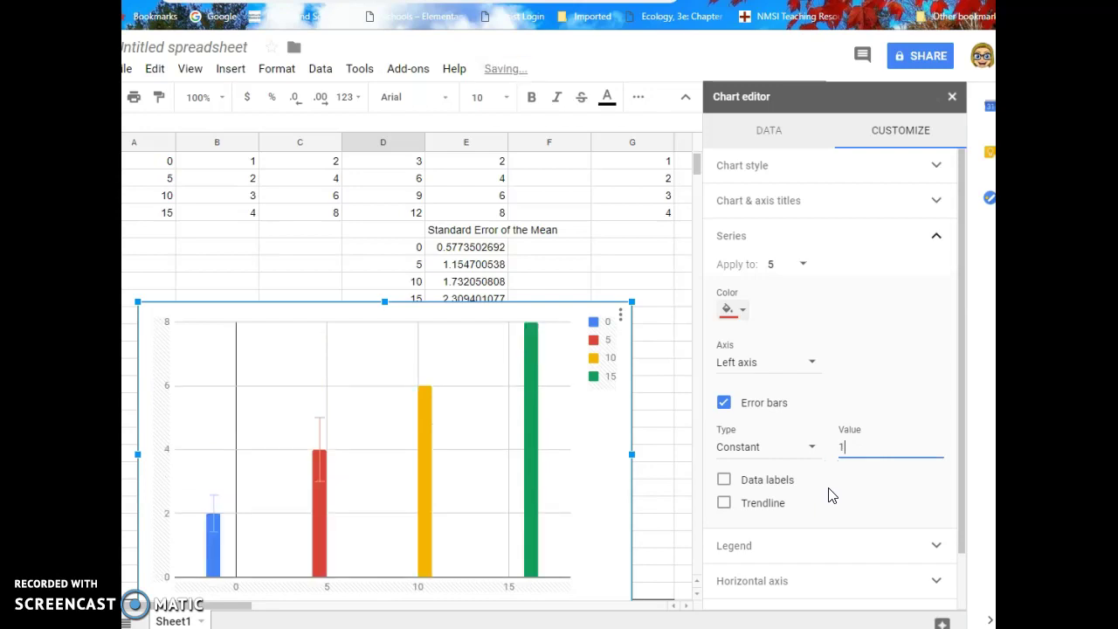
pyautogui.write('.154')
# Add error bars to the 10 series with a constant value of 1.732.
pyautogui.click(779, 272)
pyautogui.click(791, 289)
pyautogui.click(722, 404)
pyautogui.click(766, 449)
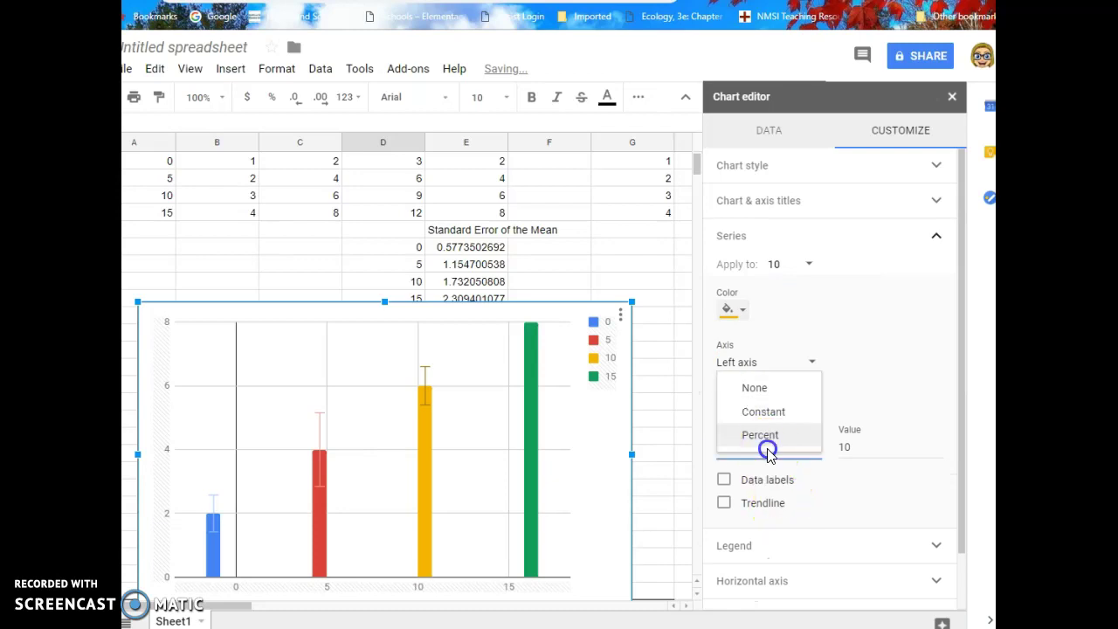
pyautogui.click(778, 414)
pyautogui.click(848, 449)
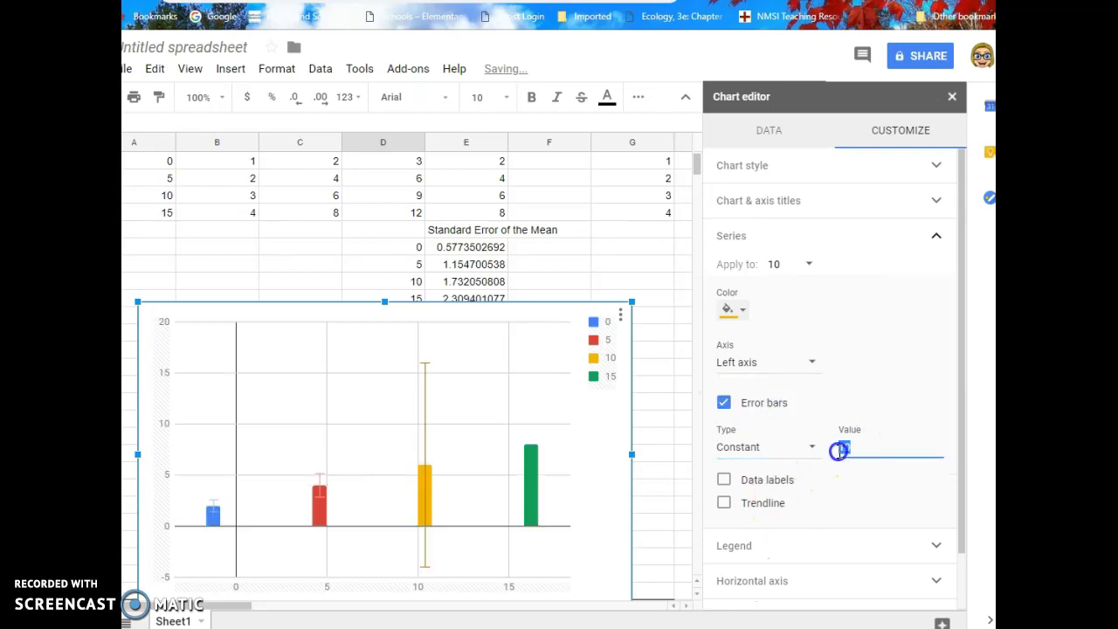
pyautogui.write('1')
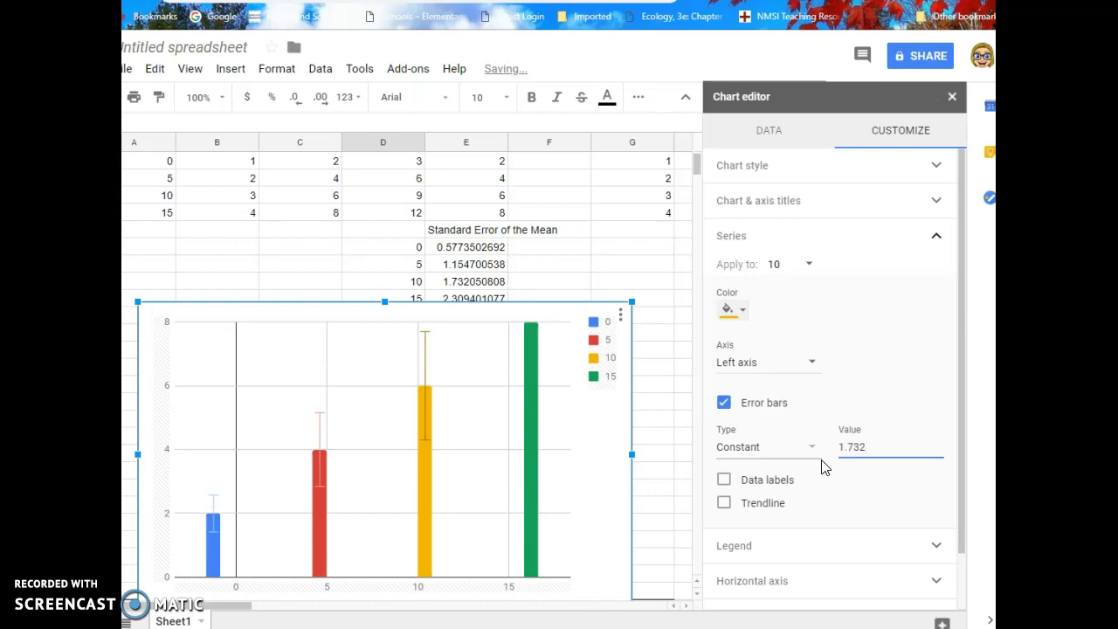
# Add error bars to the 15 series with a constant value of 2.309 and collapse the series settings.
pyautogui.click(772, 267)
pyautogui.click(783, 289)
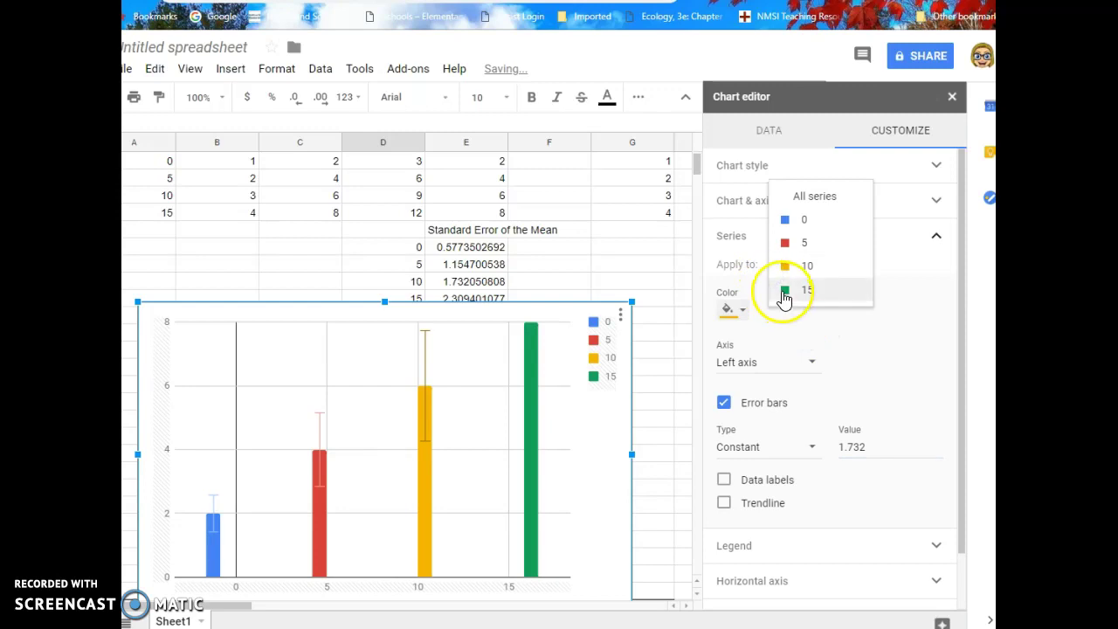
pyautogui.click(724, 403)
pyautogui.click(795, 450)
pyautogui.click(791, 411)
pyautogui.doubleClick(834, 448)
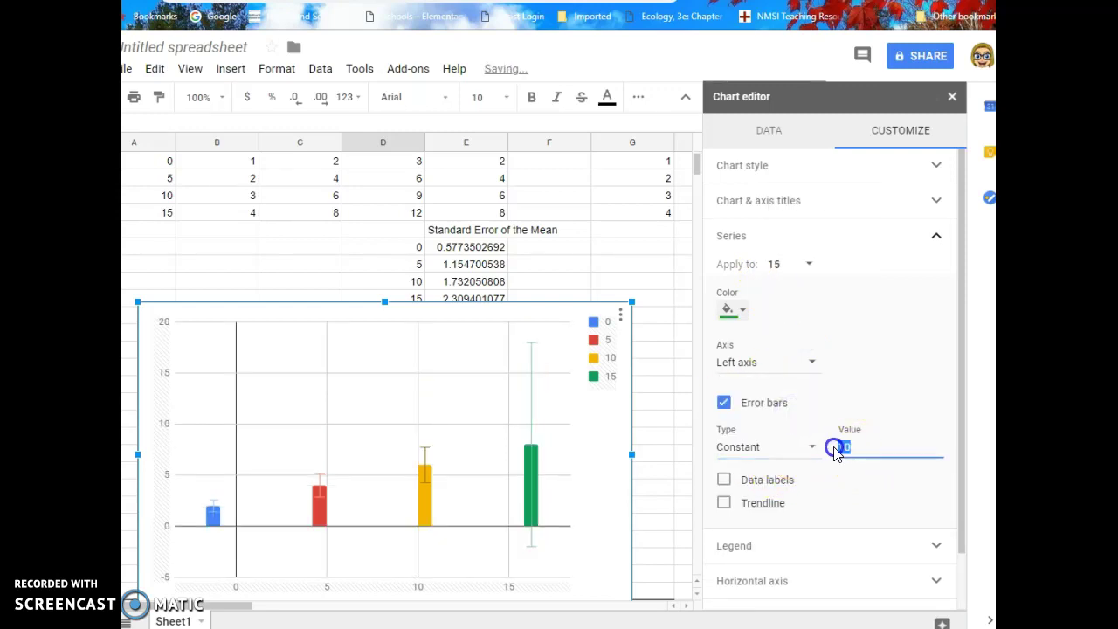
pyautogui.write('2.309')
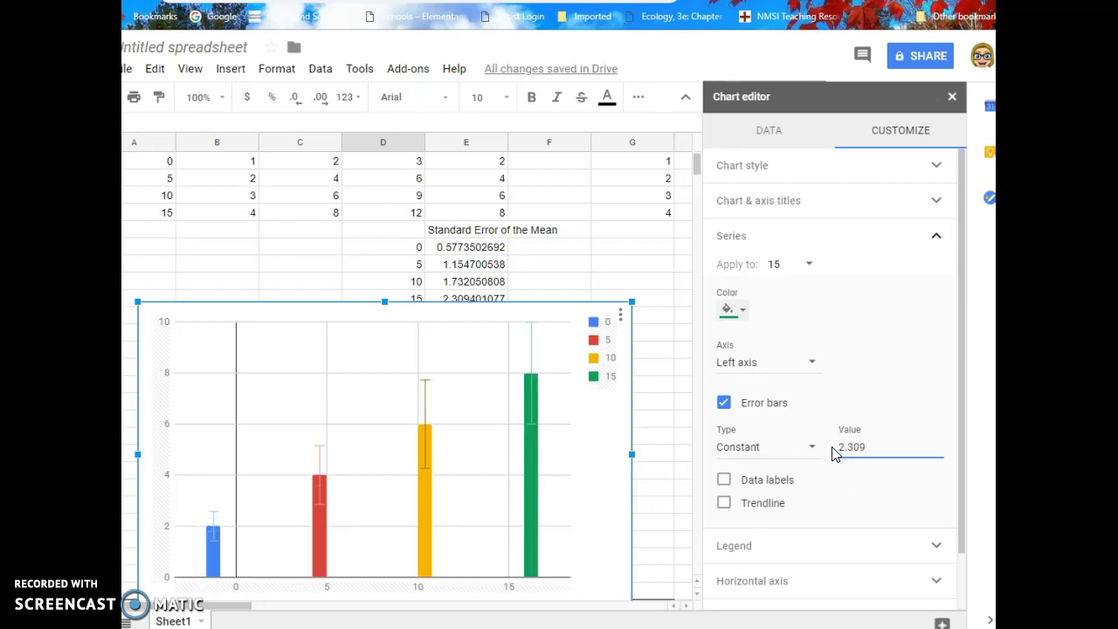
pyautogui.click(800, 448)
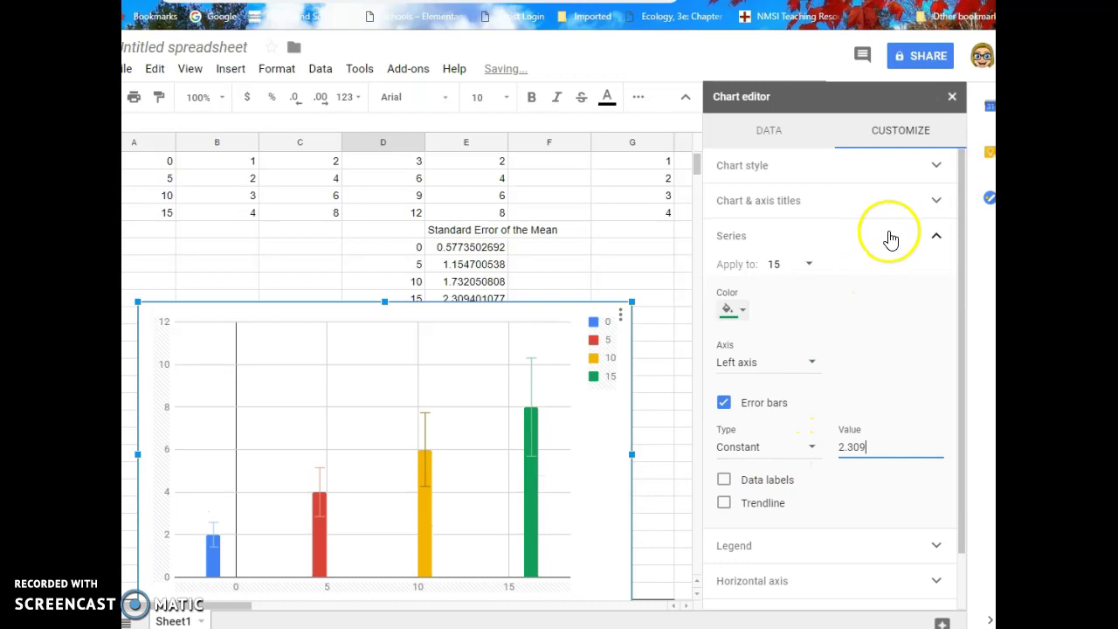
pyautogui.click(937, 235)
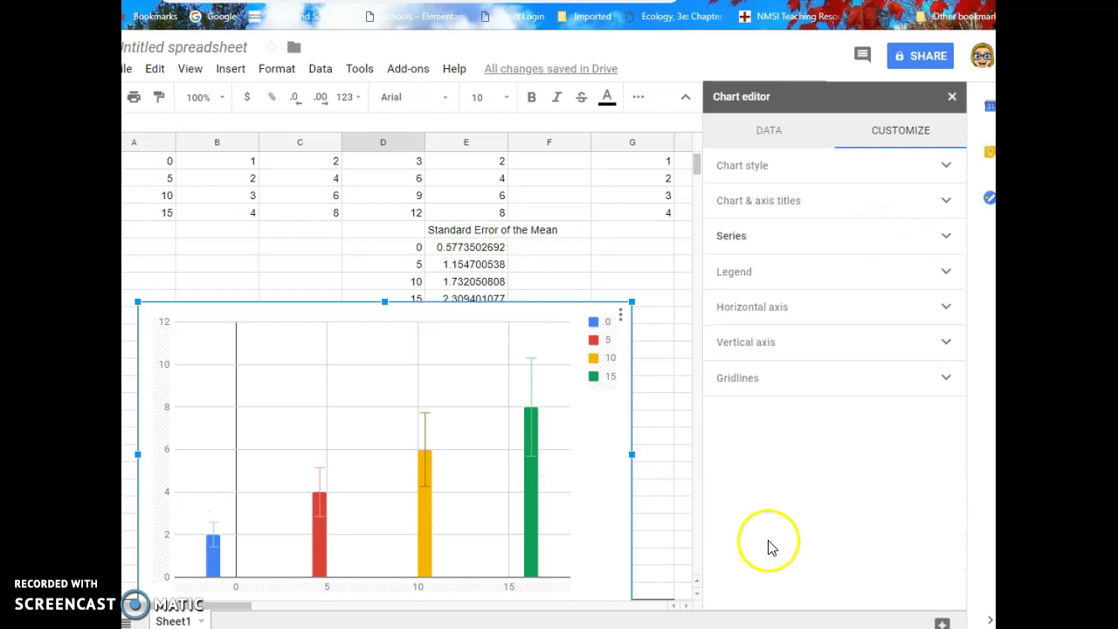